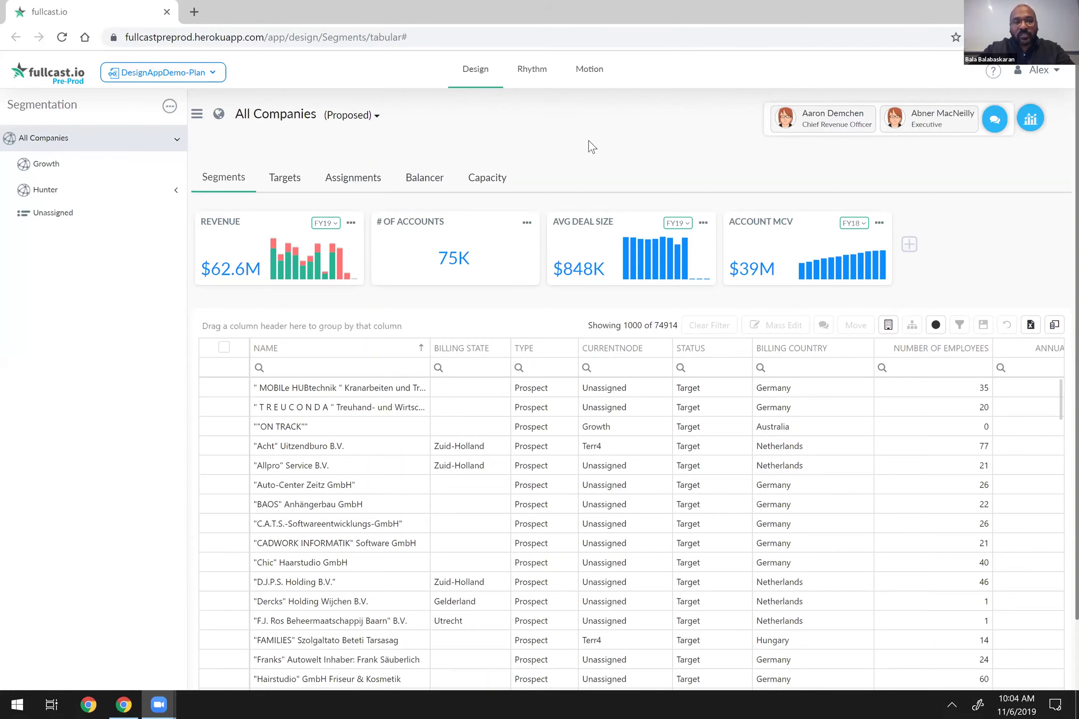
Explore the segment hierarchy through Hunter, United States and East Region, and return to All Companies.
{"action": "scroll", "coordinate": [588, 141], "scroll_direction": "down", "scroll_amount": 1}
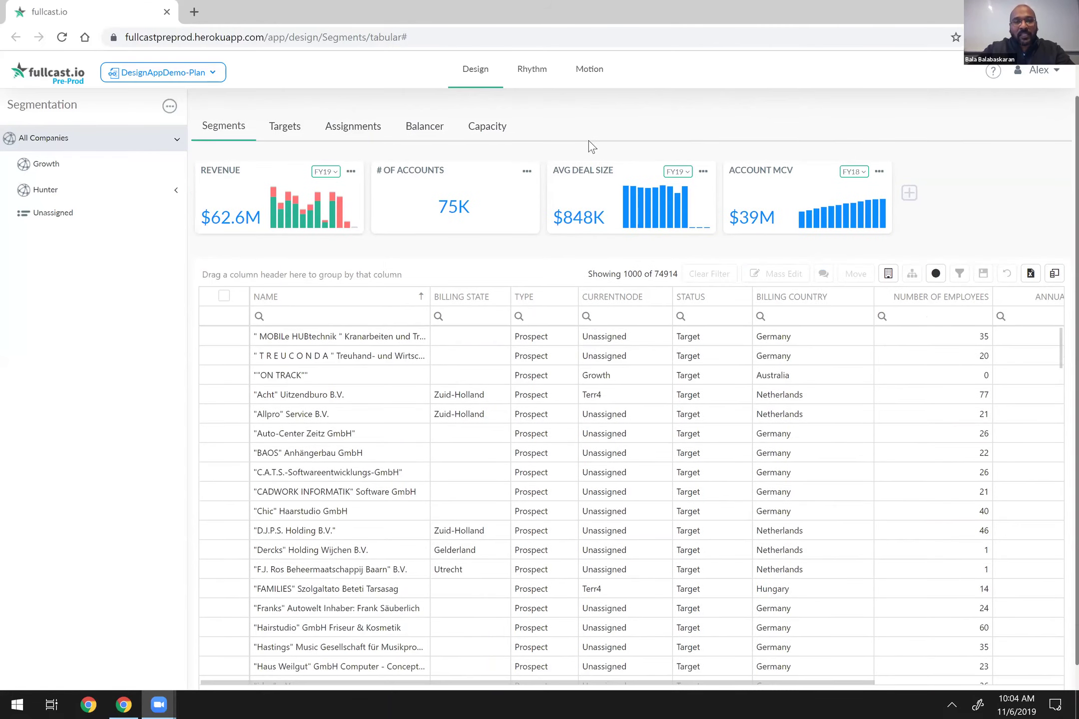
{"action": "scroll", "coordinate": [588, 140], "scroll_direction": "up", "scroll_amount": 1}
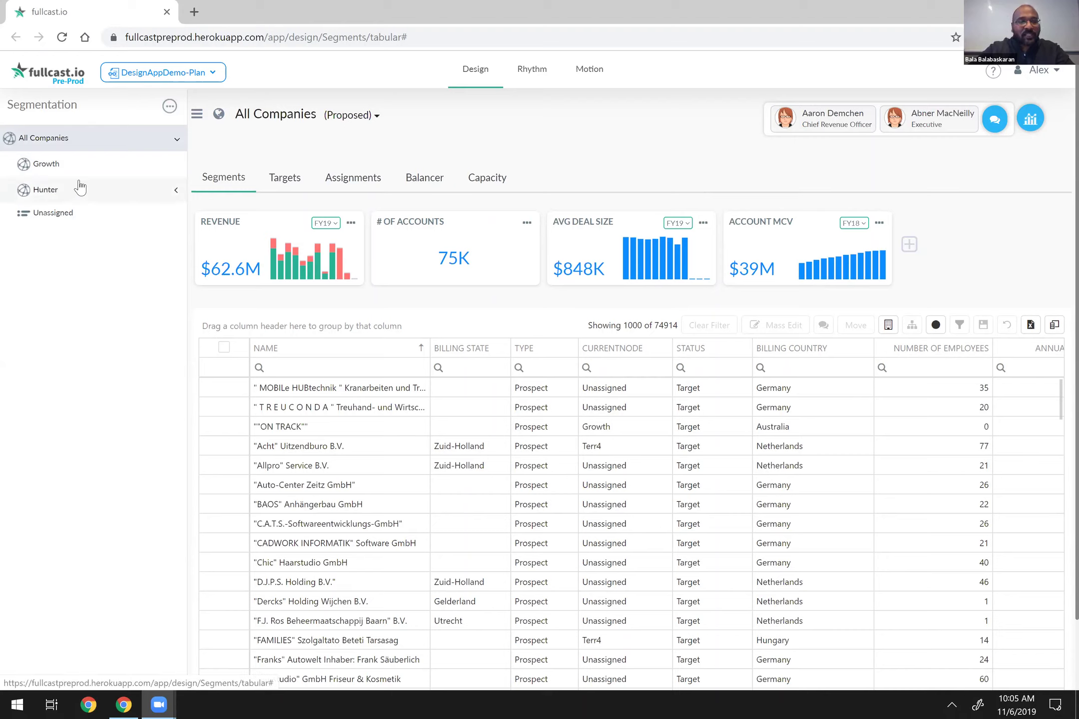
{"action": "left_click", "coordinate": [167, 200]}
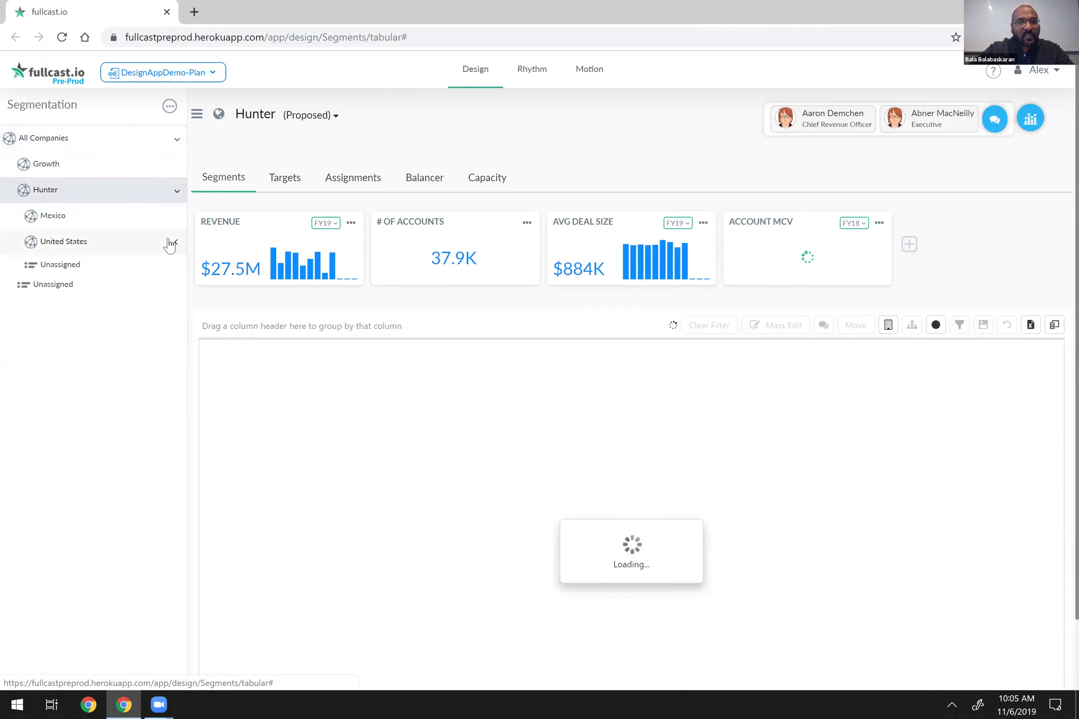
{"action": "left_click", "coordinate": [170, 244]}
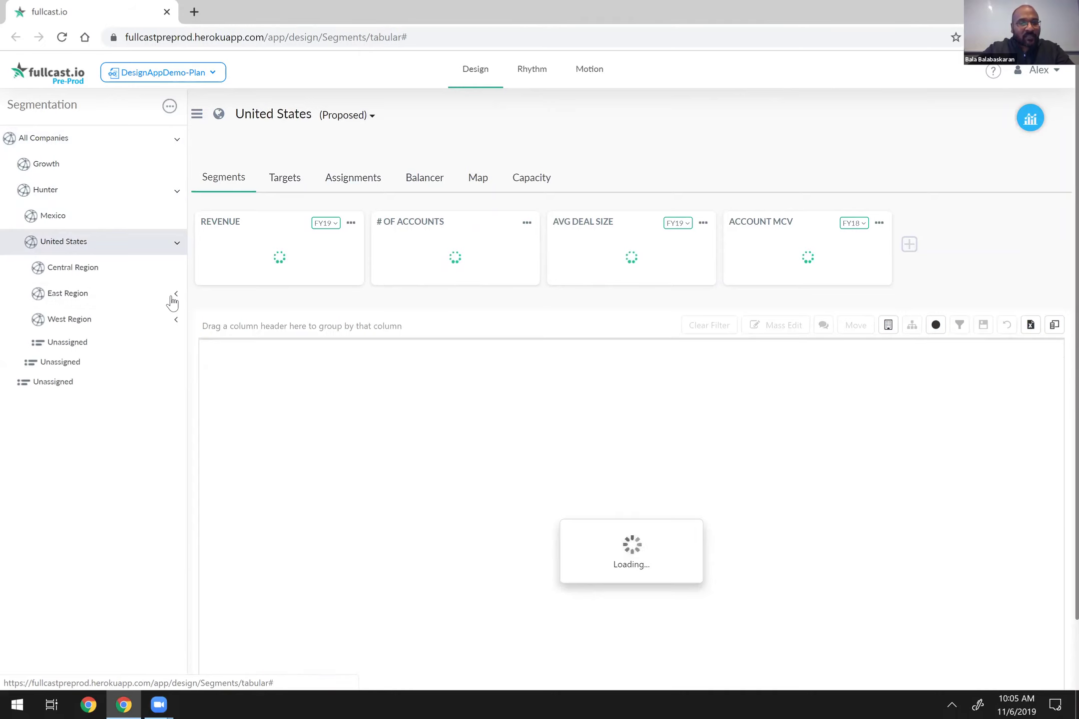
{"action": "left_click", "coordinate": [172, 300]}
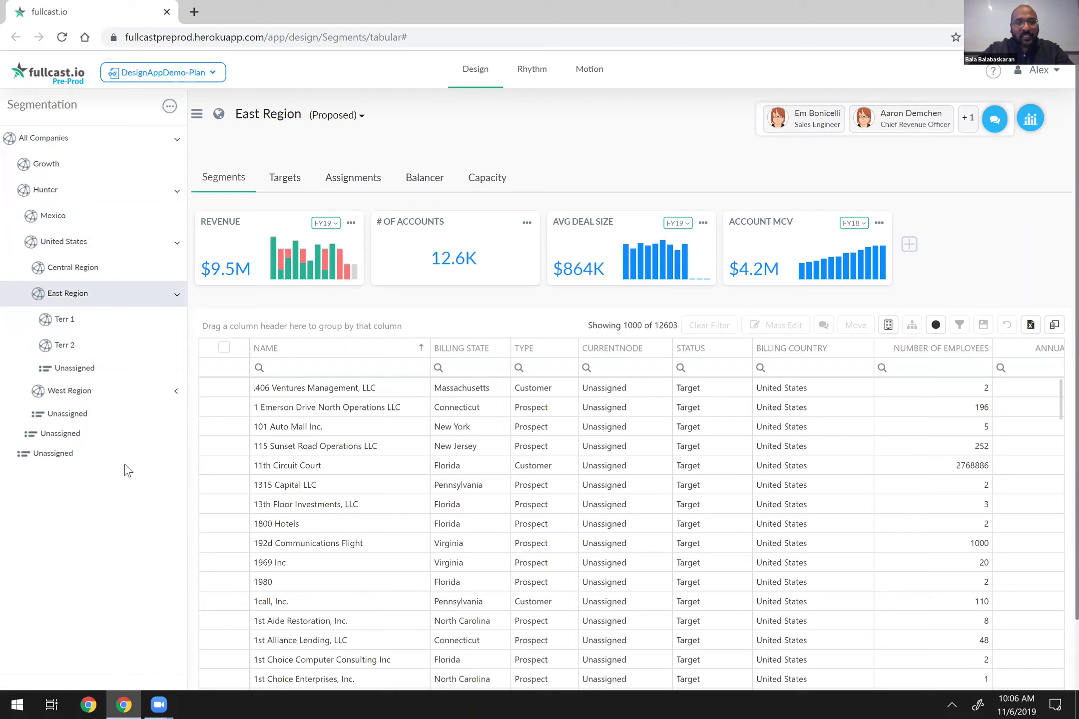
{"action": "left_click", "coordinate": [70, 142]}
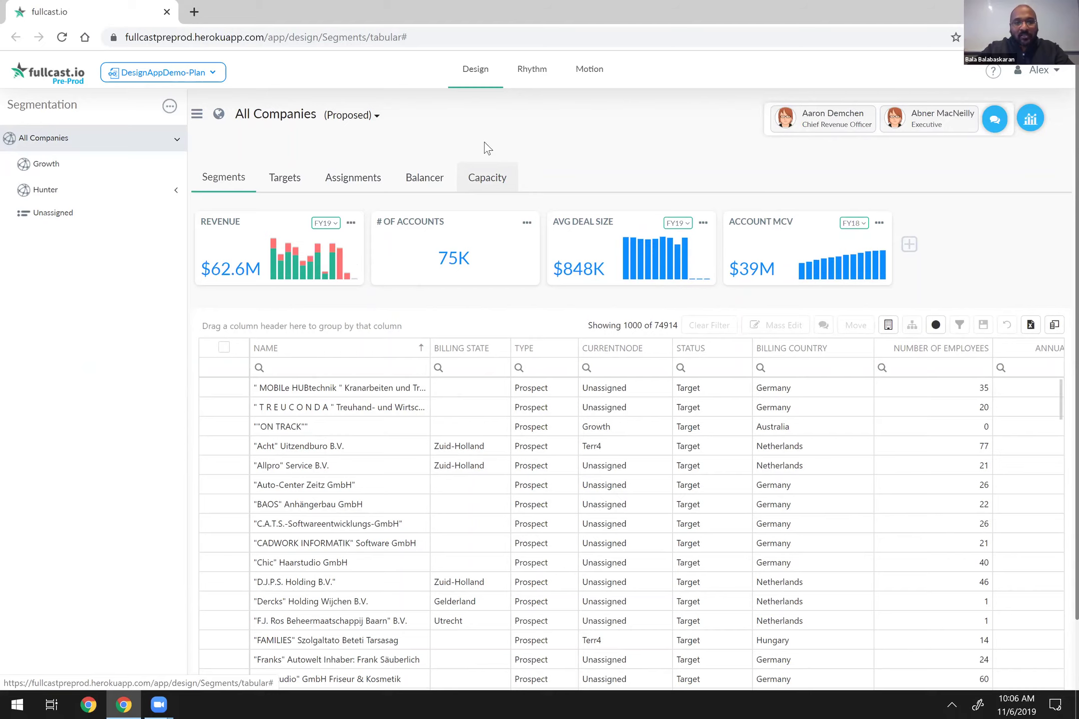
Go to role management in the Design area and open the Account Executive role for editing.
{"action": "left_click", "coordinate": [482, 76]}
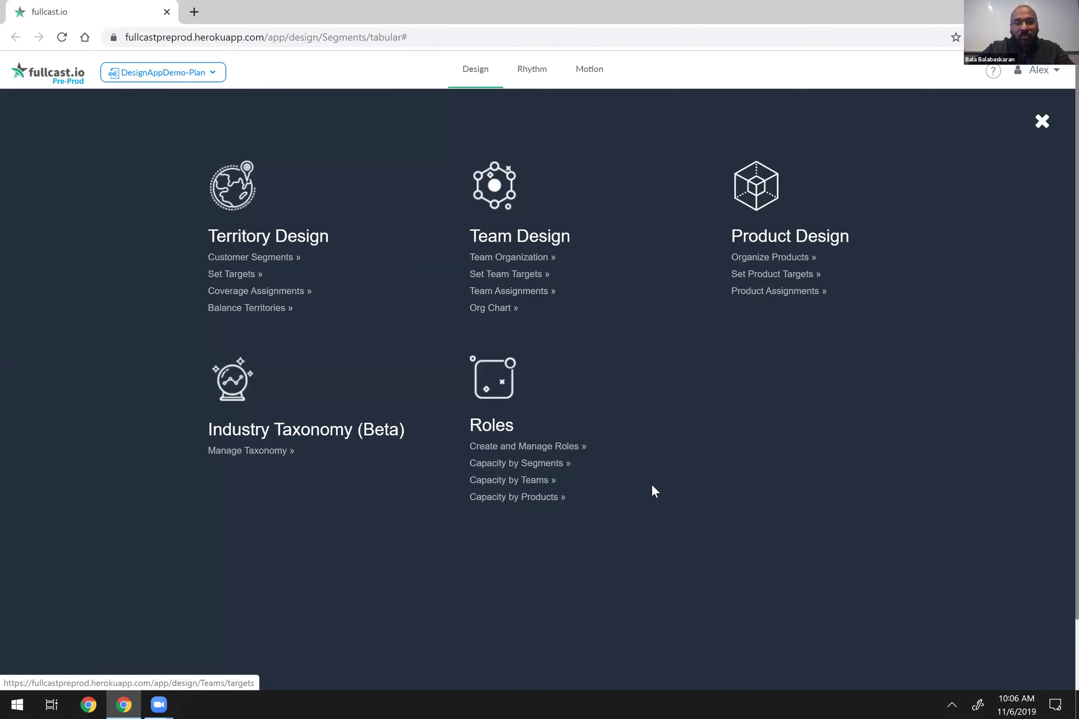
{"action": "left_click", "coordinate": [551, 451]}
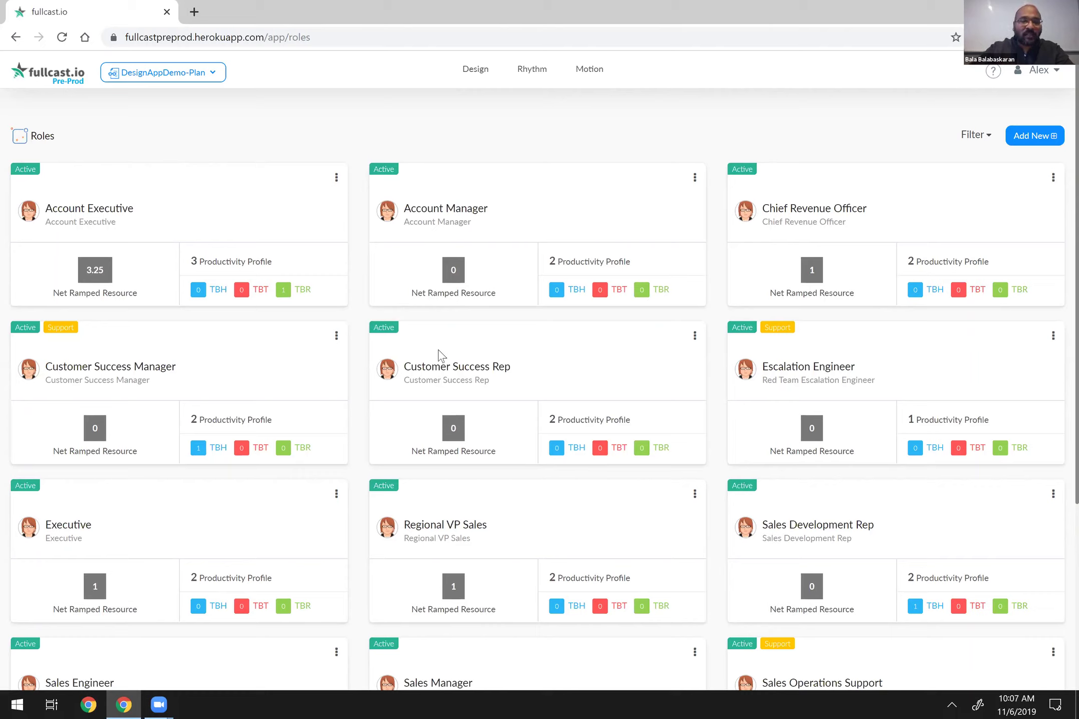
{"action": "left_click", "coordinate": [337, 180]}
{"action": "left_click", "coordinate": [320, 197]}
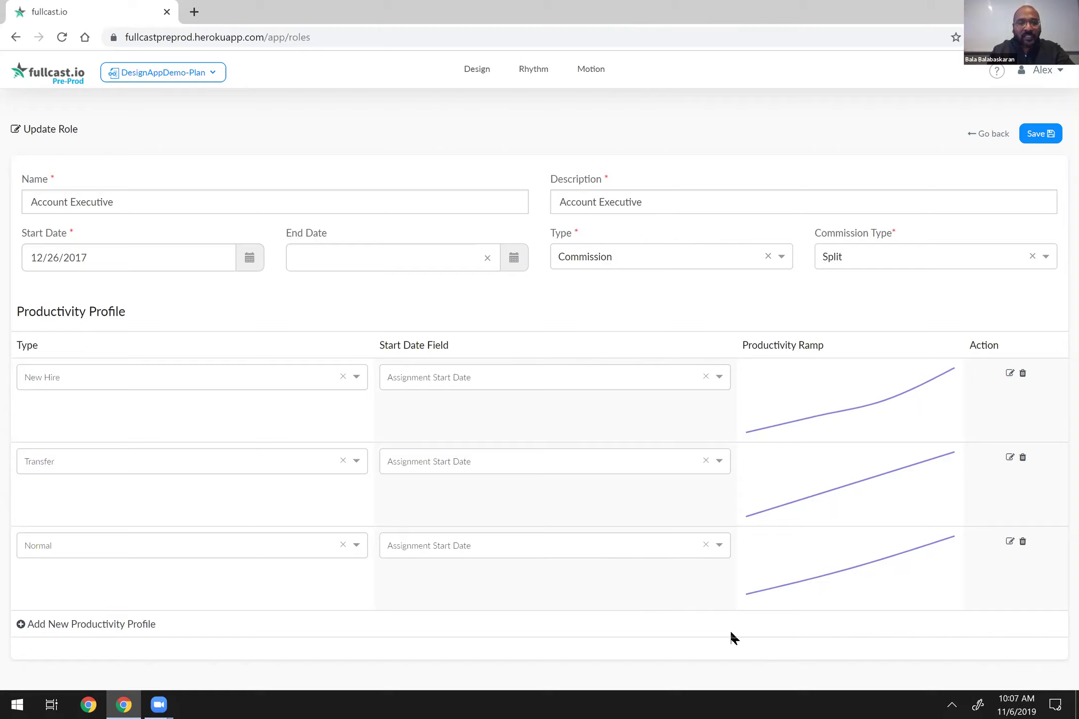
Review the available types and start date fields for the New Hire productivity profile, keeping the current selections.
{"action": "left_click", "coordinate": [283, 378]}
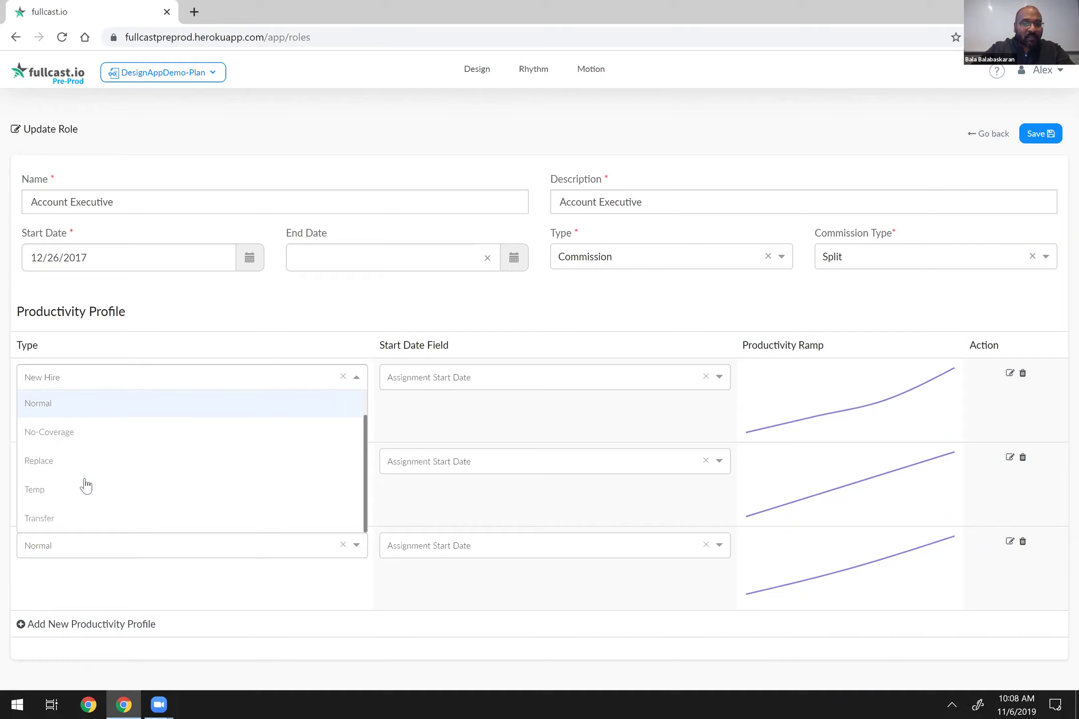
{"action": "scroll", "coordinate": [85, 487], "scroll_direction": "down", "scroll_amount": 1}
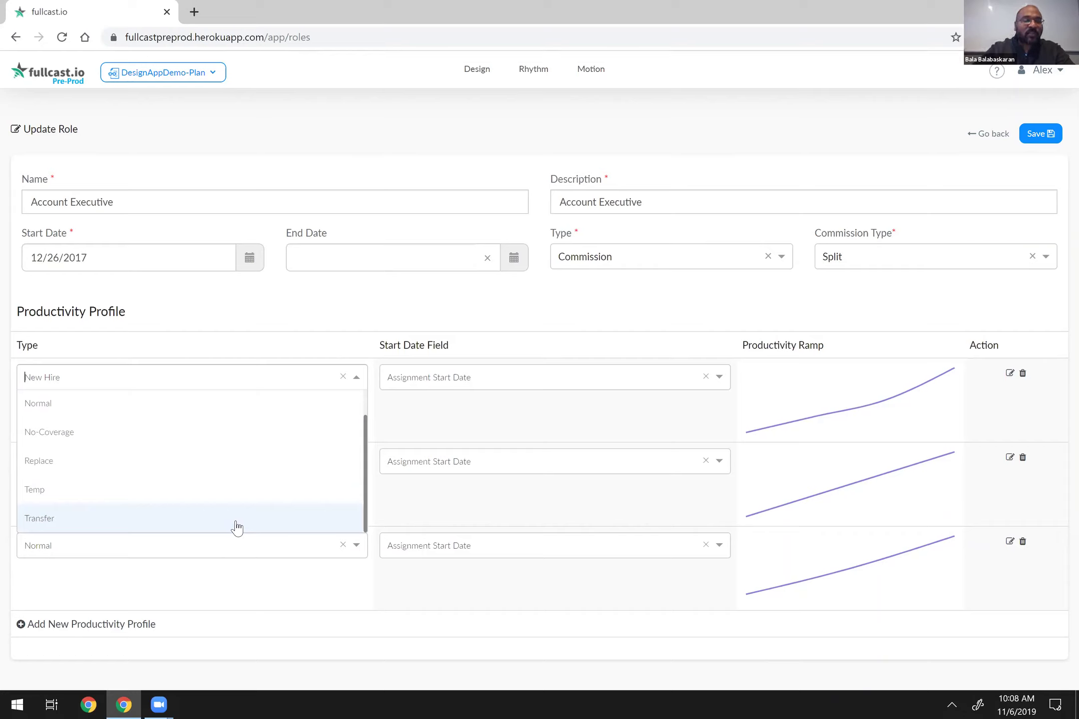
{"action": "left_click", "coordinate": [338, 349]}
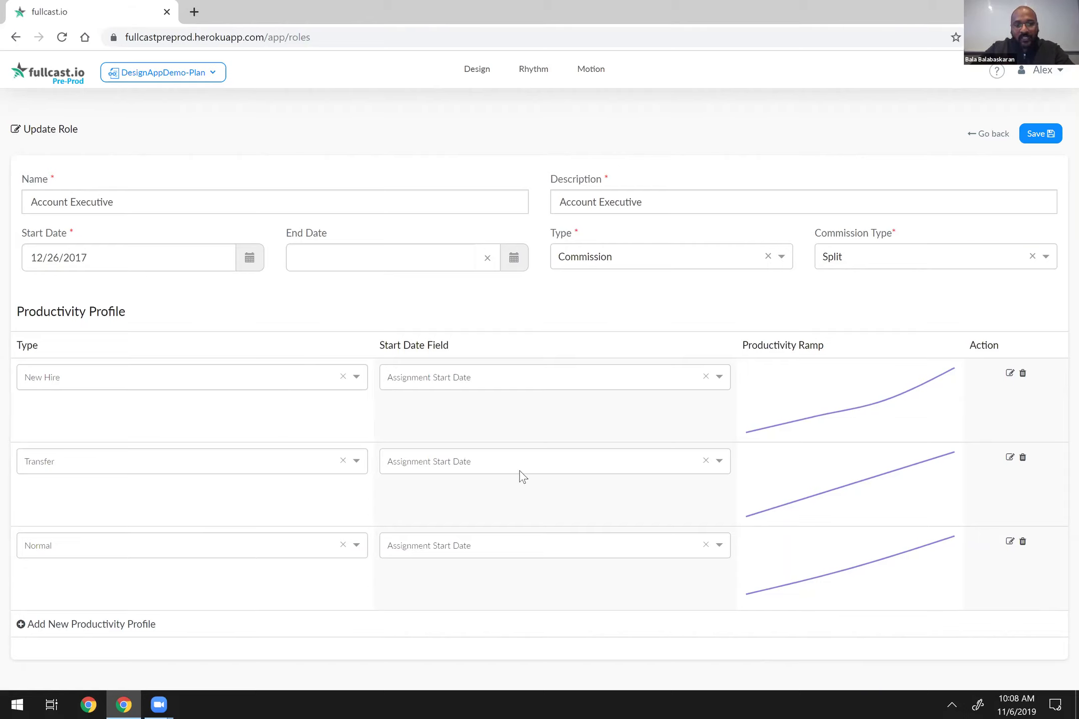
{"action": "left_click", "coordinate": [656, 380]}
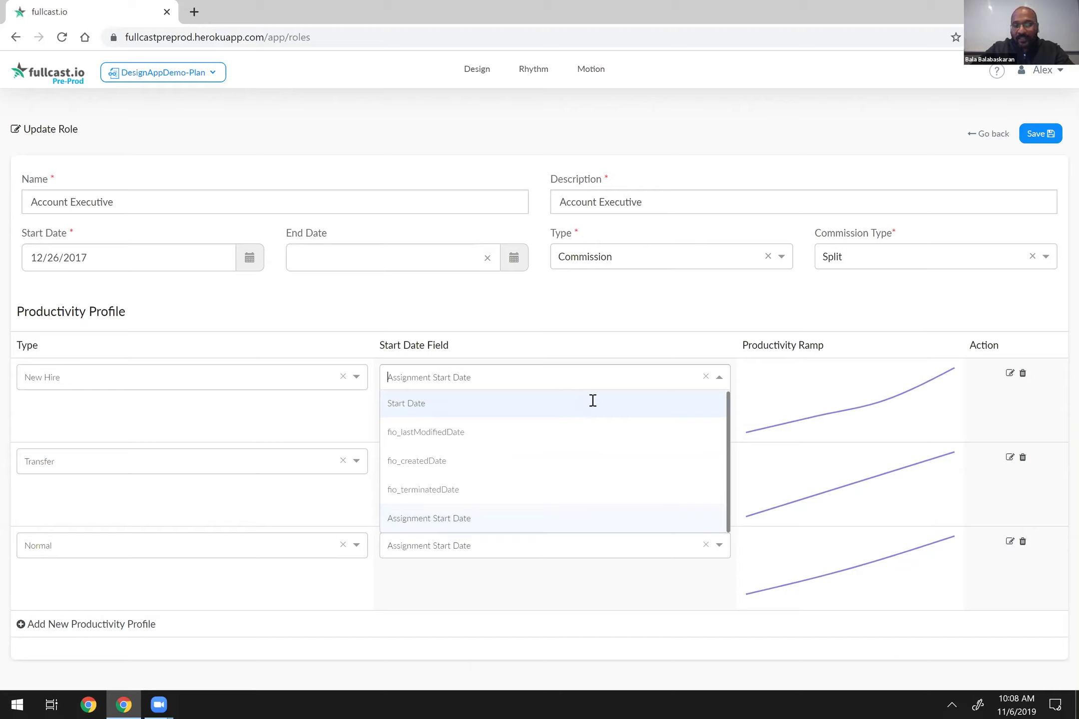
{"action": "left_click", "coordinate": [623, 332]}
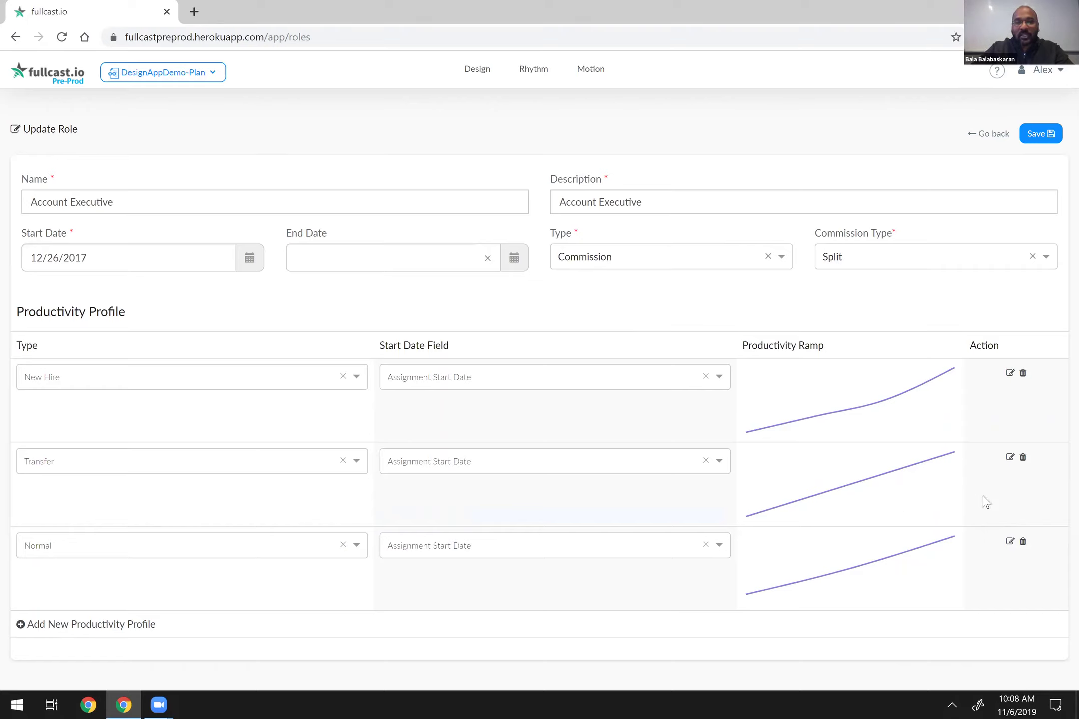
Inspect the New Hire profile's monthly productivity ramp, then leave the role without saving and look through the roles list.
{"action": "left_click", "coordinate": [1009, 374]}
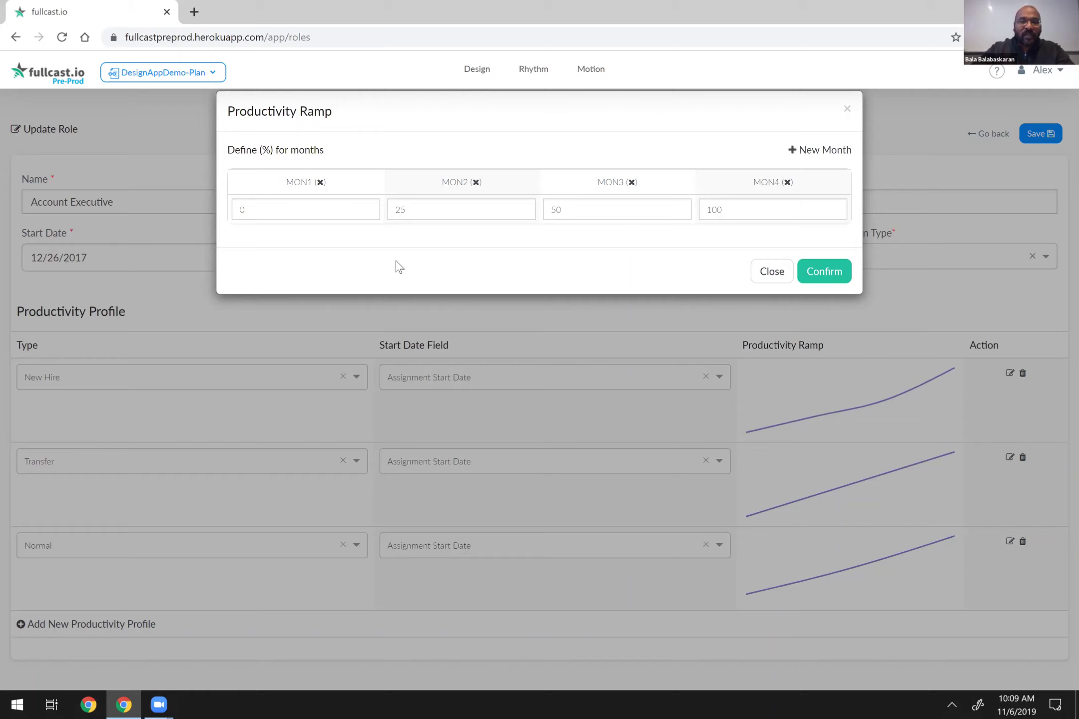
{"action": "left_click", "coordinate": [772, 277]}
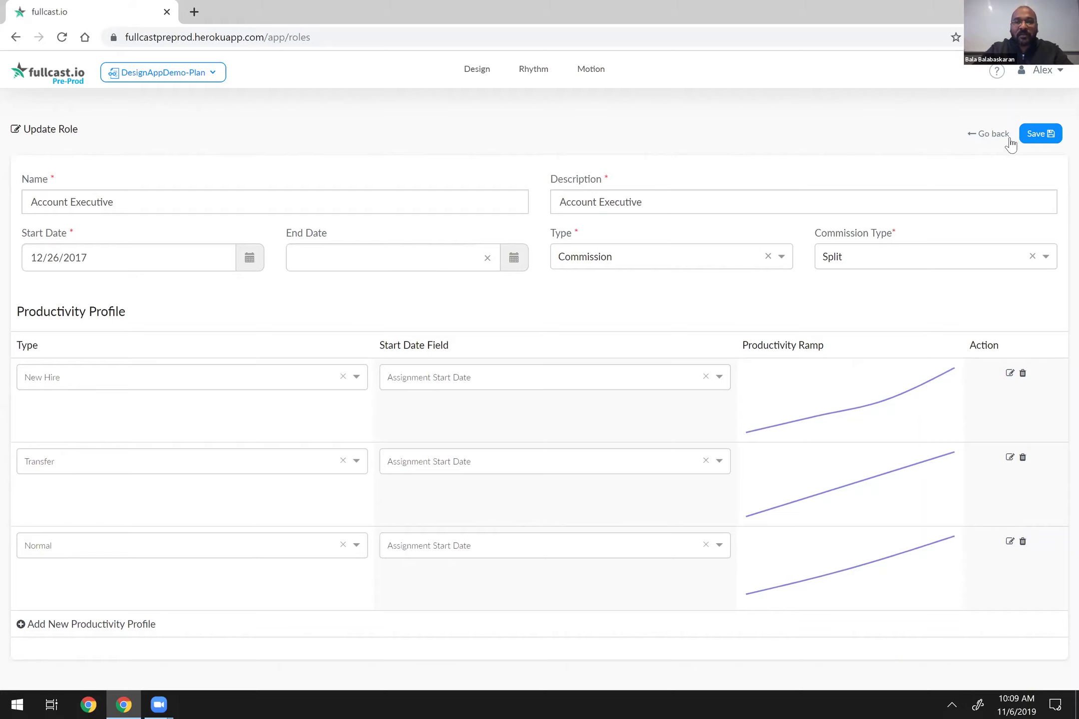
{"action": "left_click", "coordinate": [977, 141]}
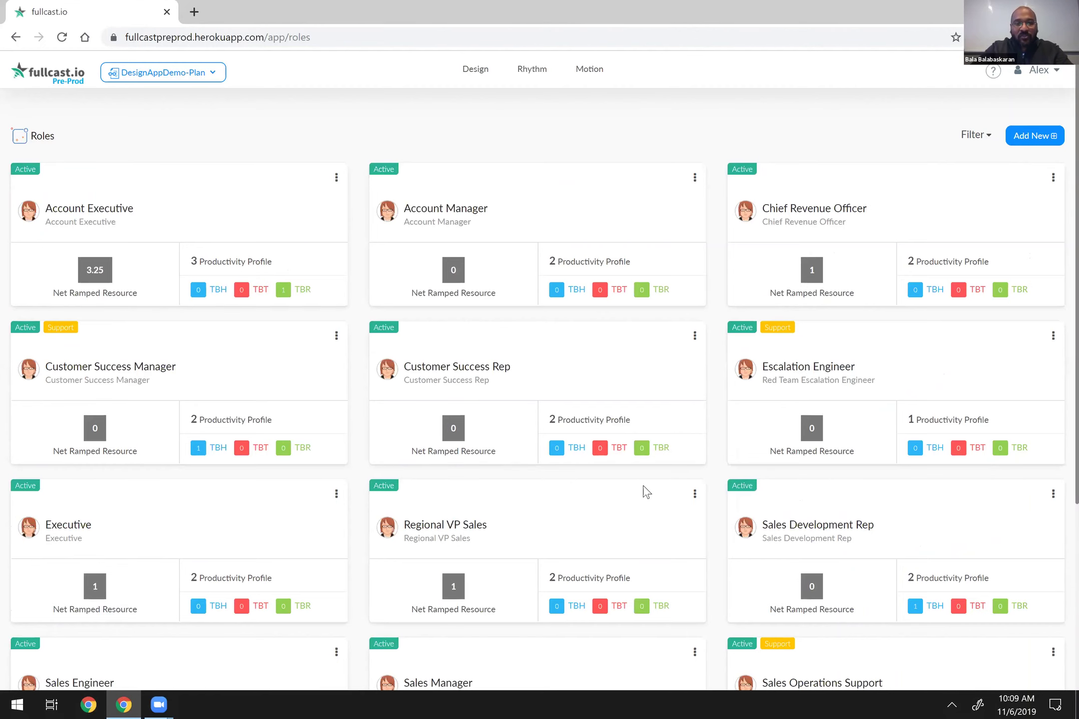
{"action": "scroll", "coordinate": [645, 492], "scroll_direction": "down", "scroll_amount": 5}
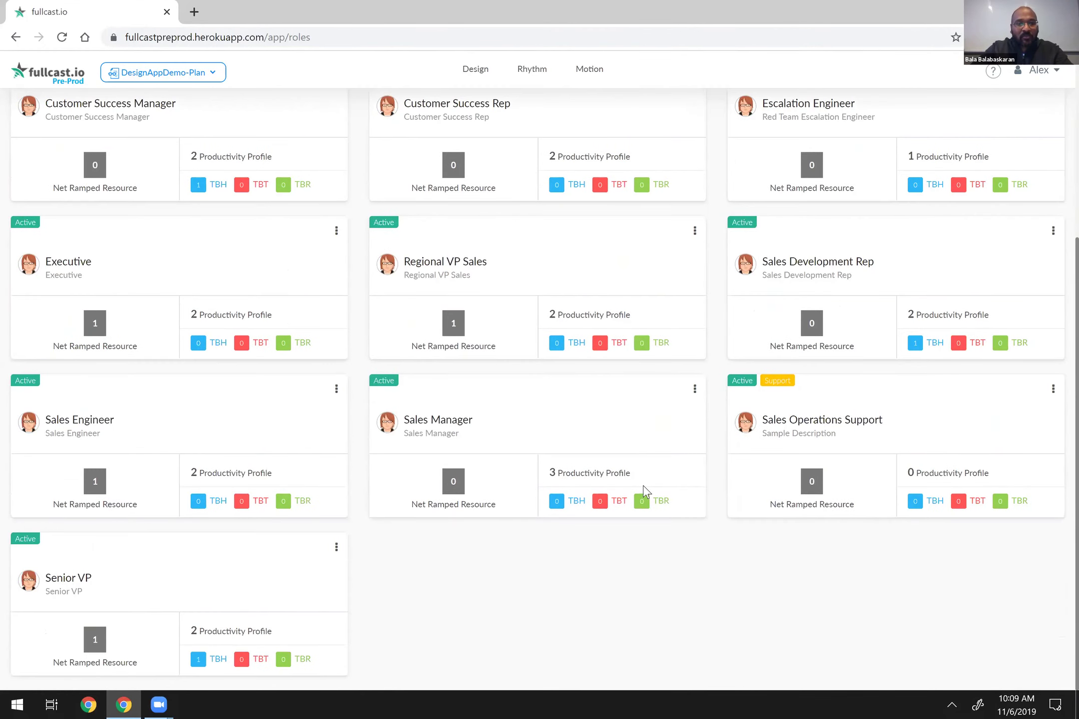
{"action": "scroll", "coordinate": [644, 486], "scroll_direction": "up", "scroll_amount": 5}
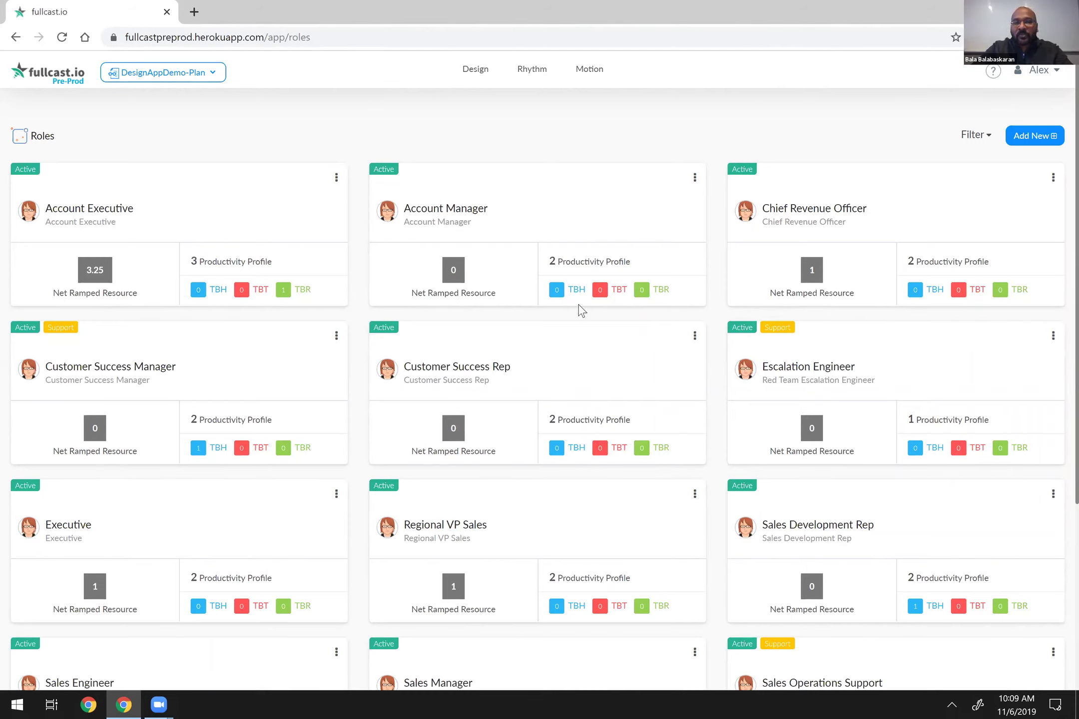
Open the territory coverage assignments and go to Terr 2 under Hunter, United States, East Region.
{"action": "left_click", "coordinate": [463, 77]}
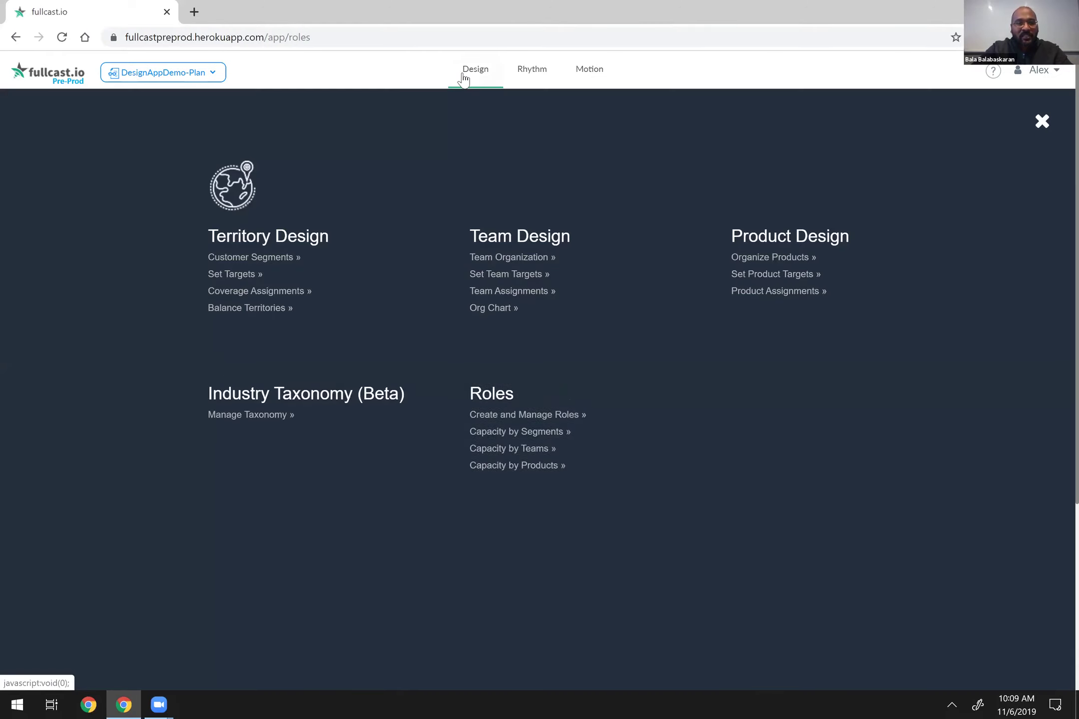
{"action": "left_click", "coordinate": [276, 291]}
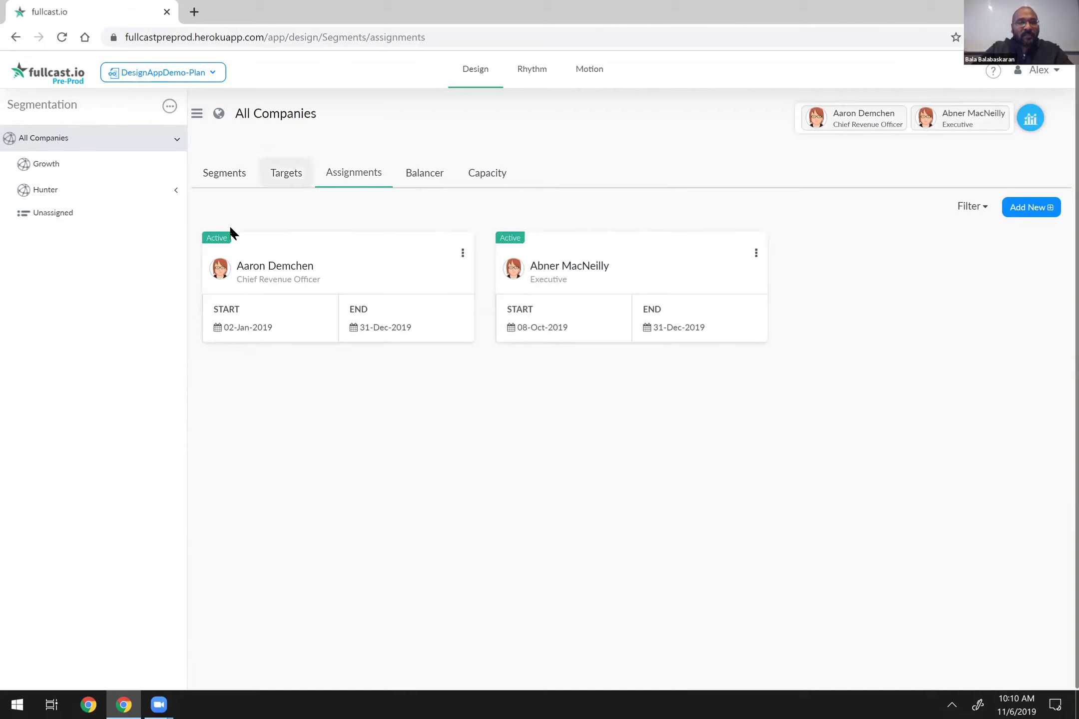
{"action": "left_click", "coordinate": [176, 194]}
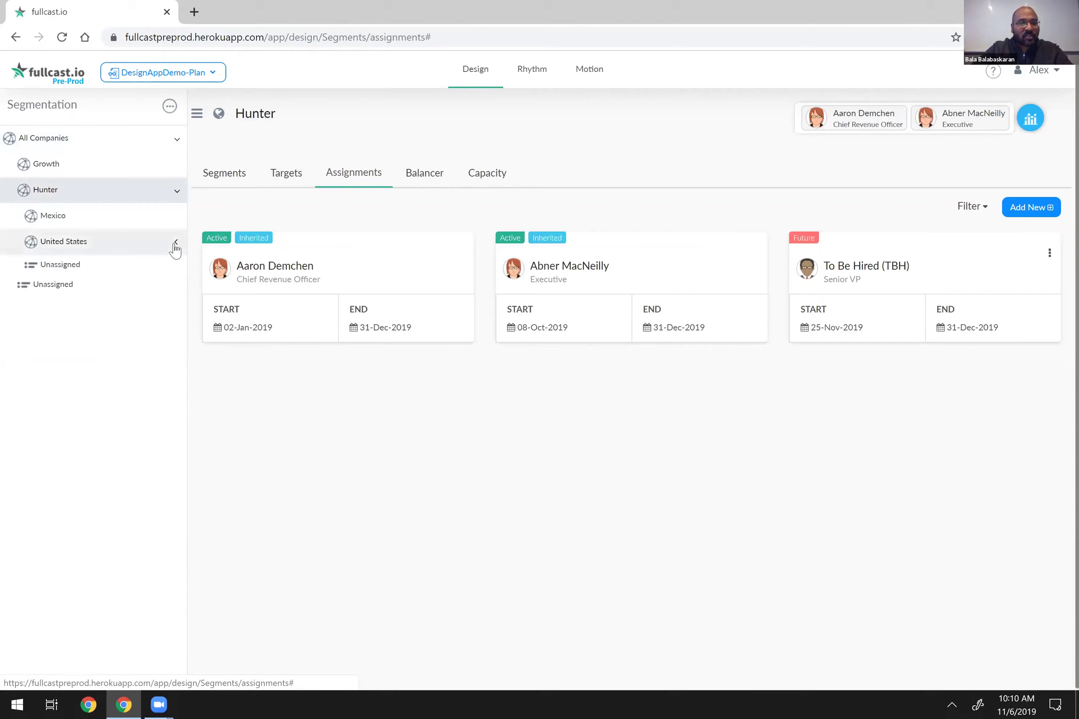
{"action": "left_click", "coordinate": [175, 244]}
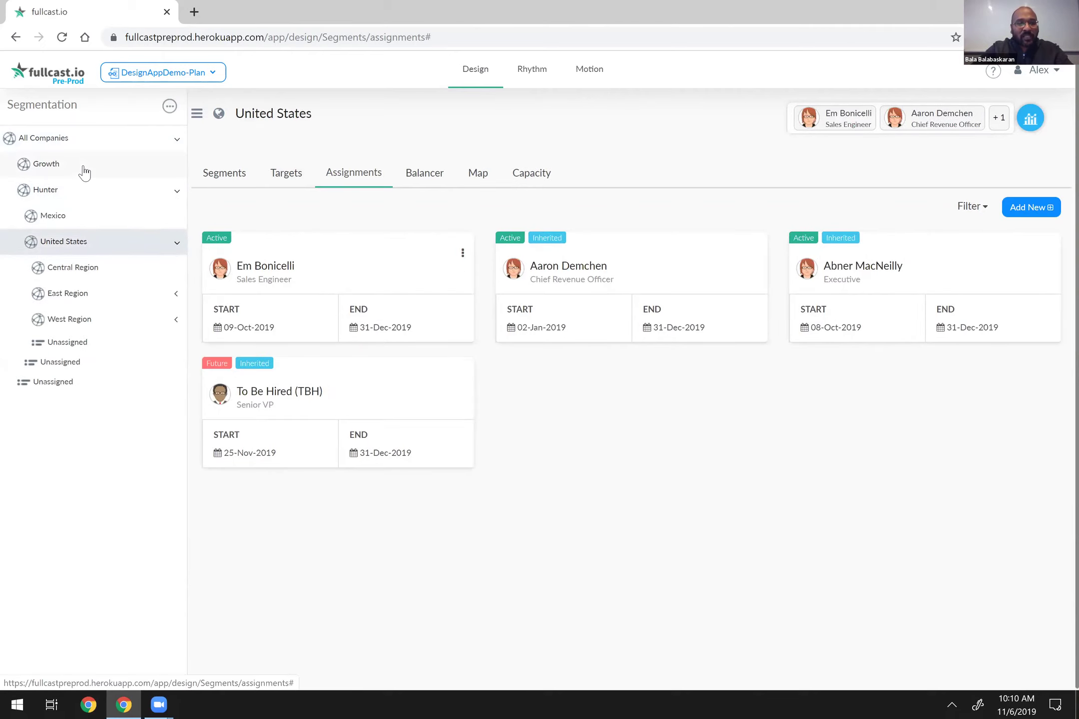
{"action": "left_click", "coordinate": [160, 299]}
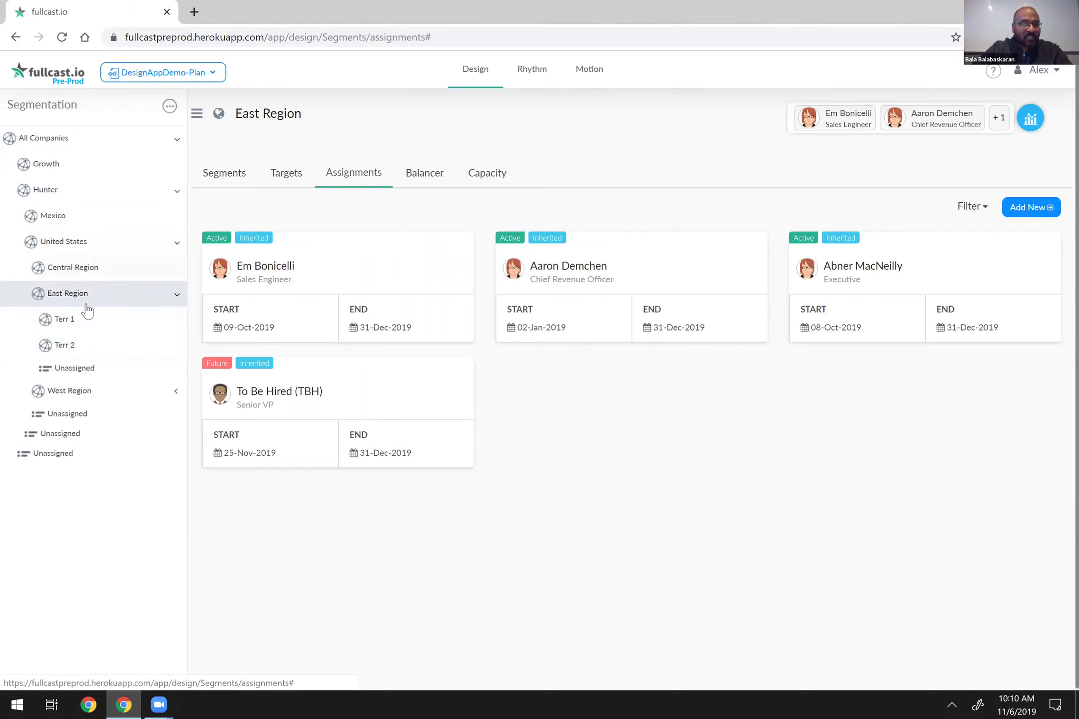
{"action": "left_click", "coordinate": [79, 350]}
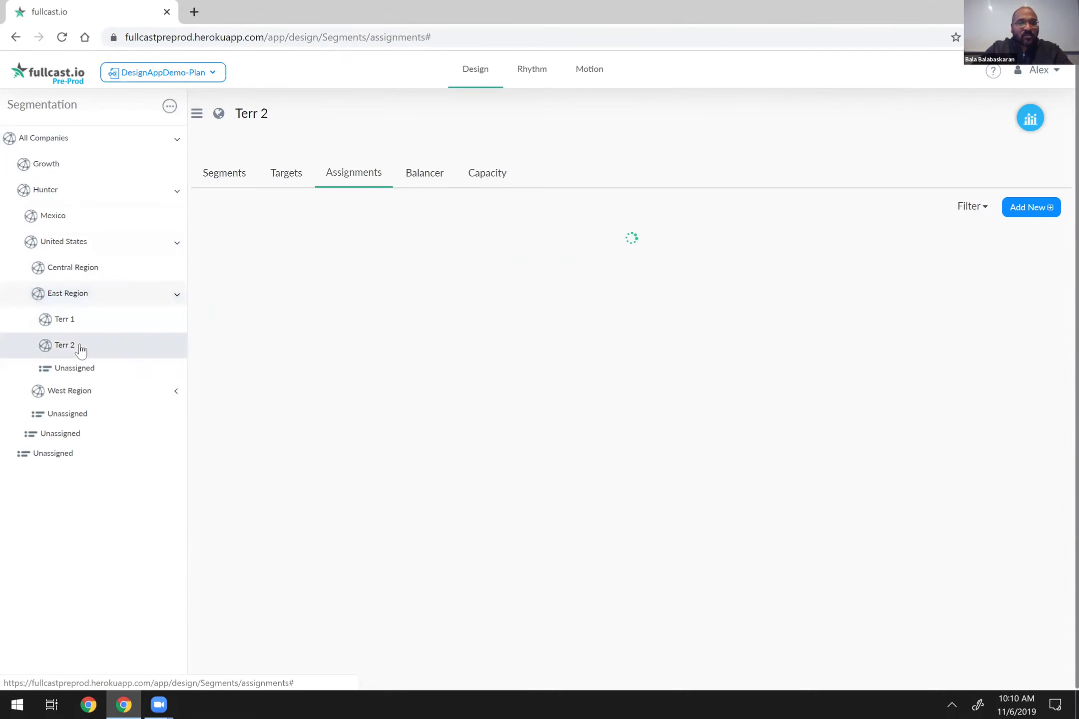
Start a new assignment for Terr 2, keeping the type Existing Team member in Role (Normal).
{"action": "left_click", "coordinate": [1019, 214]}
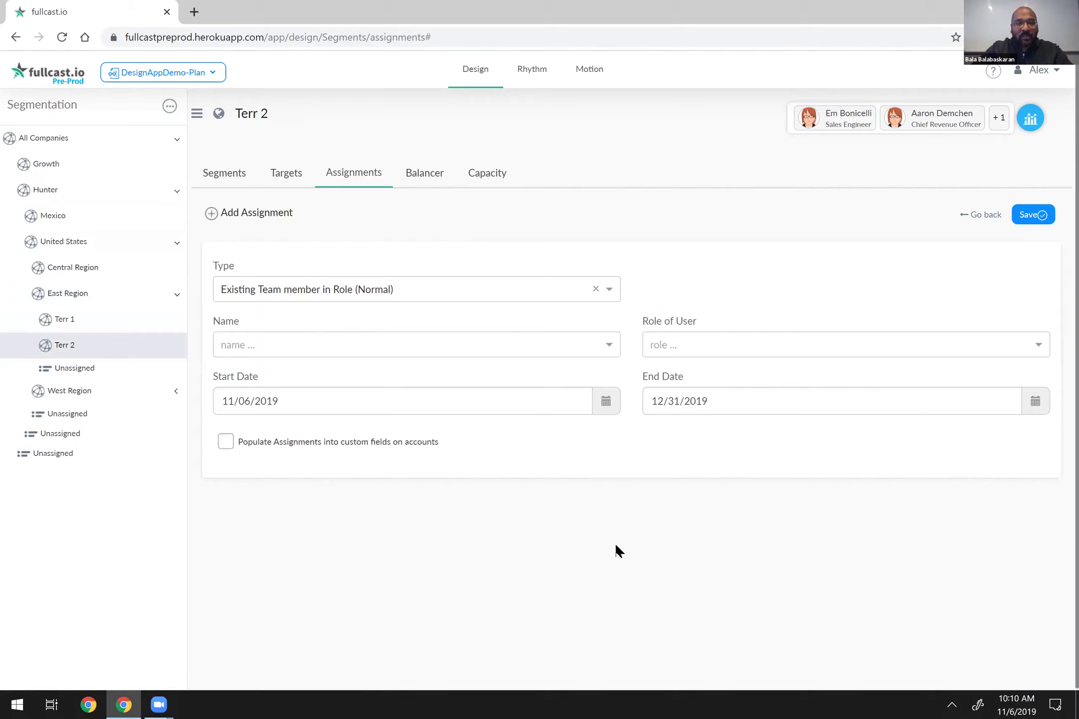
{"action": "left_click", "coordinate": [500, 294]}
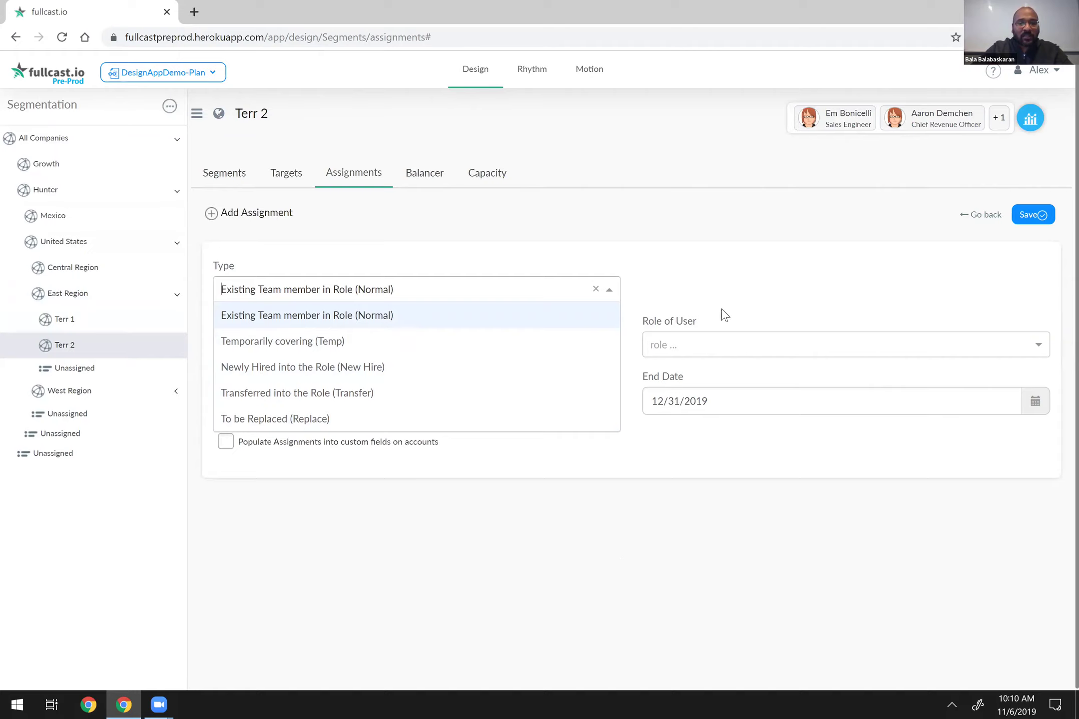
{"action": "left_click", "coordinate": [587, 296]}
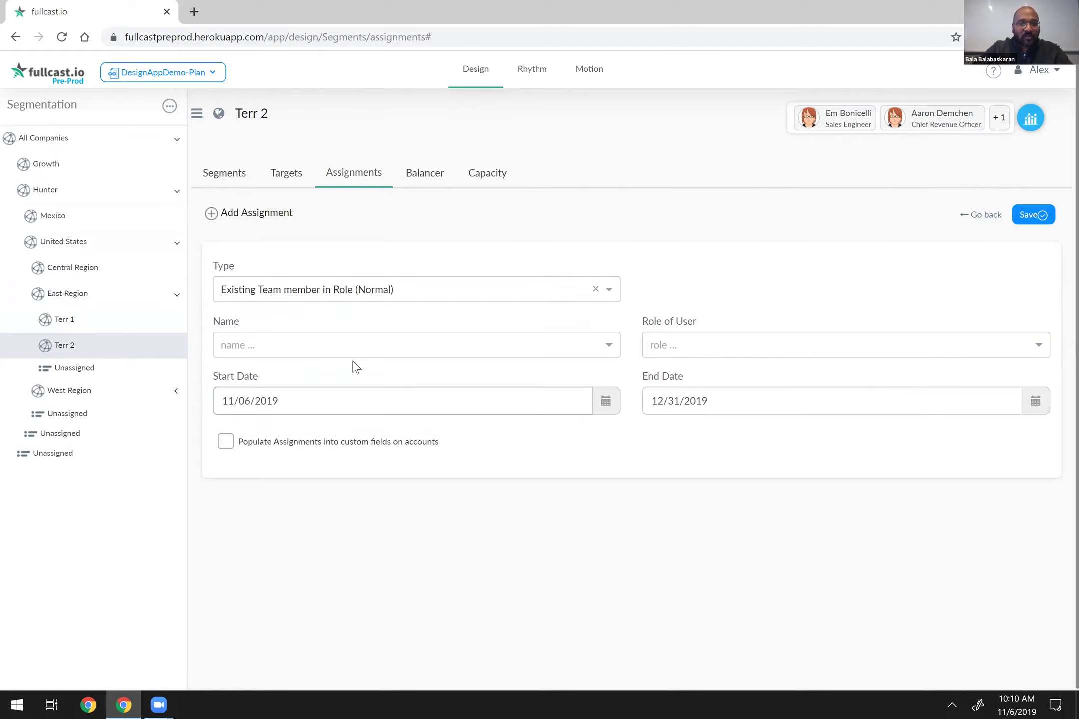
Choose an existing team member's name for the assignment and set the role to Account Executive.
{"action": "left_click", "coordinate": [347, 345]}
{"action": "scroll", "coordinate": [407, 453], "scroll_direction": "down", "scroll_amount": 3}
{"action": "scroll", "coordinate": [407, 452], "scroll_direction": "down", "scroll_amount": 5}
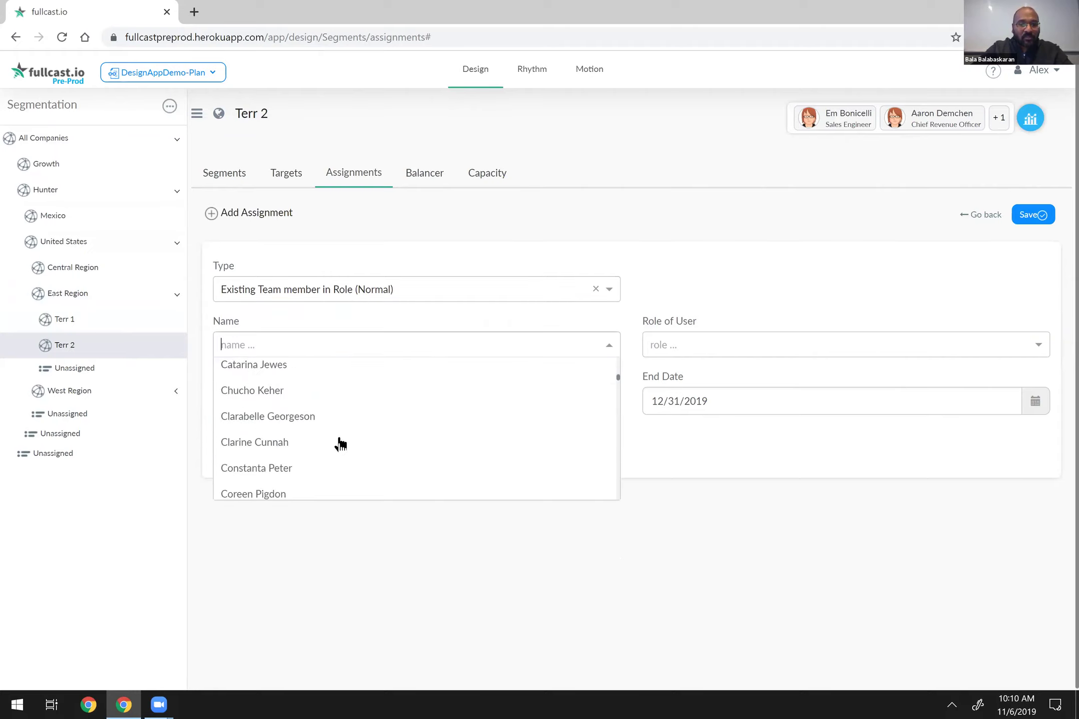
{"action": "left_click", "coordinate": [338, 470]}
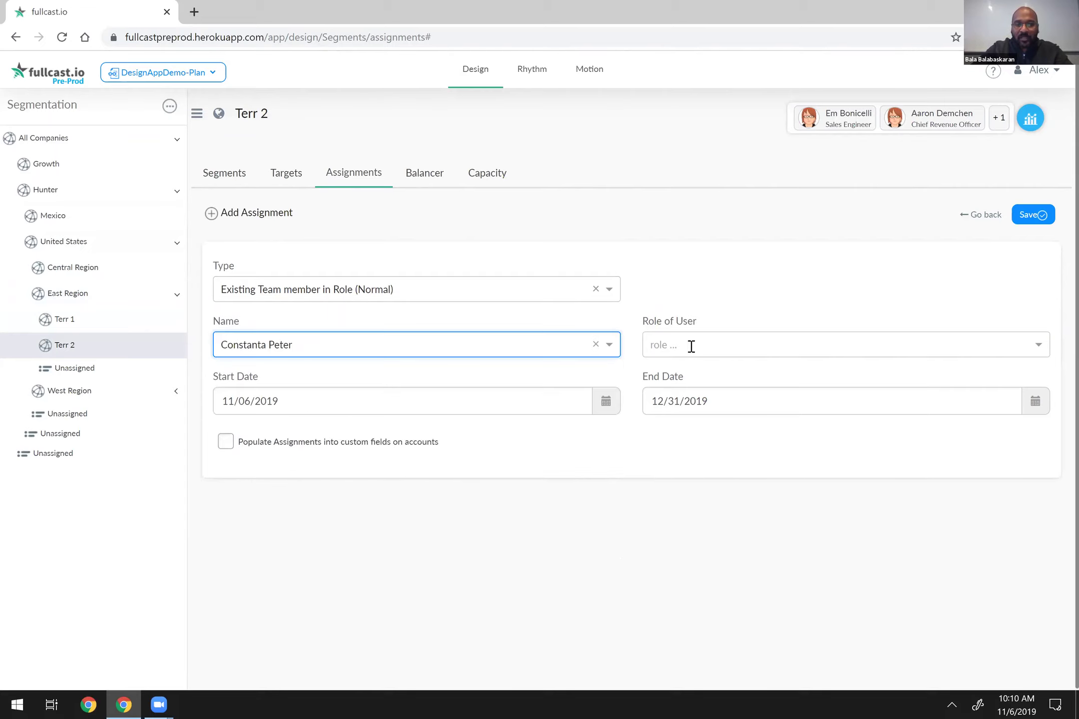
{"action": "left_click", "coordinate": [690, 345]}
{"action": "scroll", "coordinate": [793, 401], "scroll_direction": "down", "scroll_amount": 1}
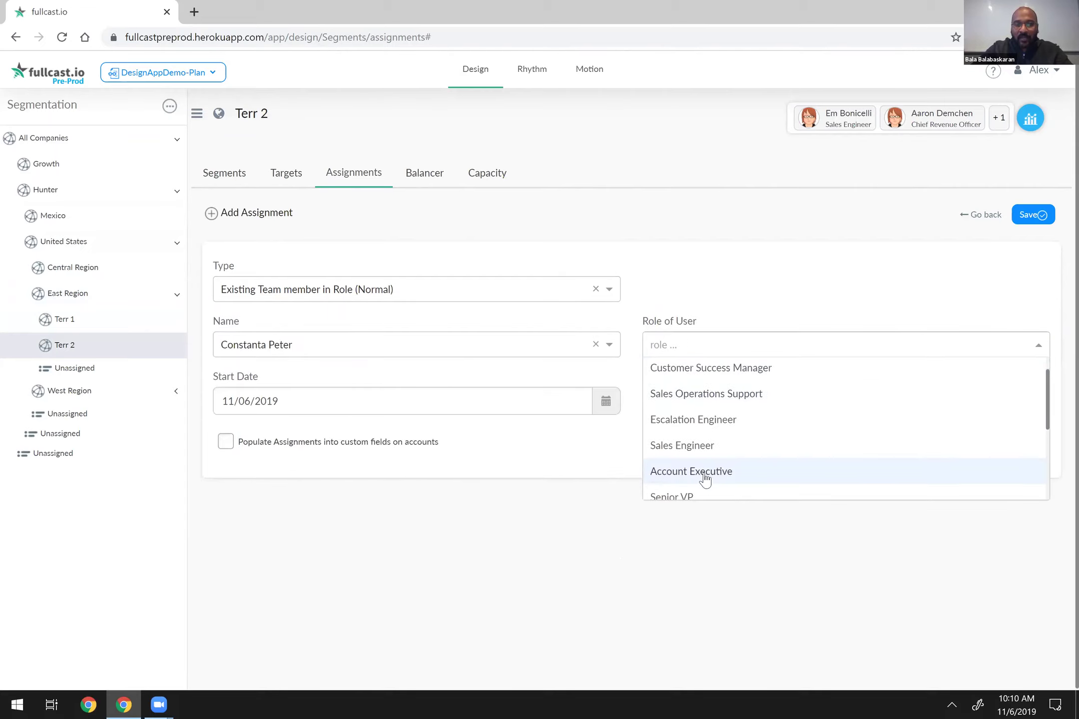
{"action": "left_click", "coordinate": [704, 474]}
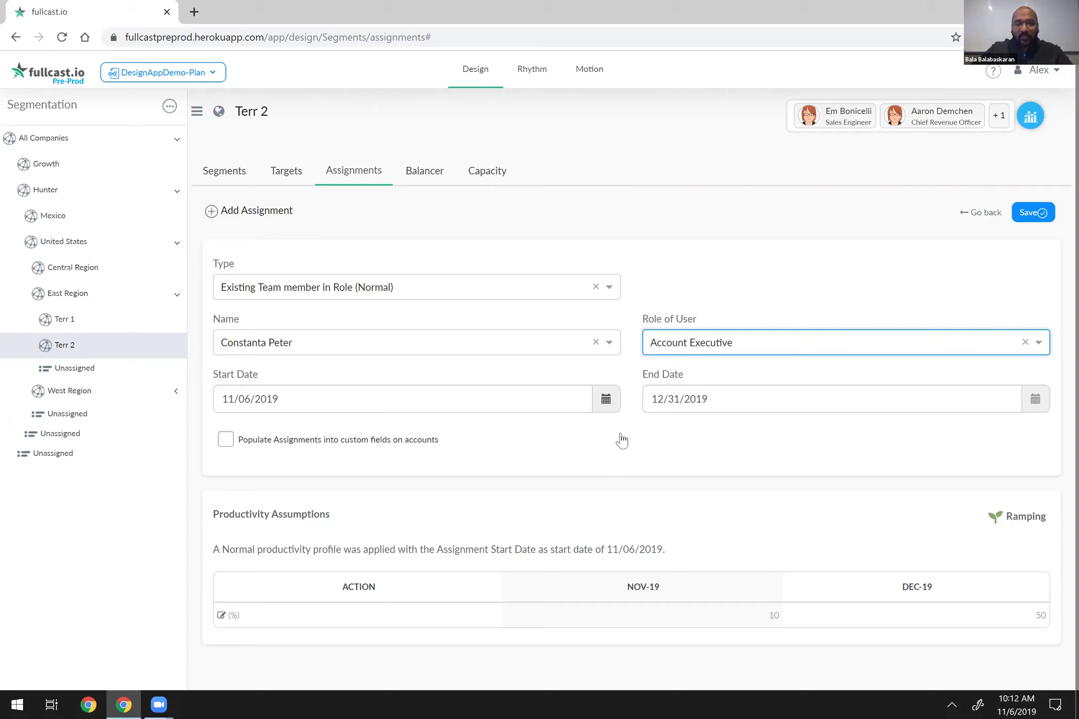
Examine the assignment's productivity assumptions, including the applied profile, its start date and the monthly percentages.
{"action": "scroll", "coordinate": [689, 494], "scroll_direction": "up", "scroll_amount": 1}
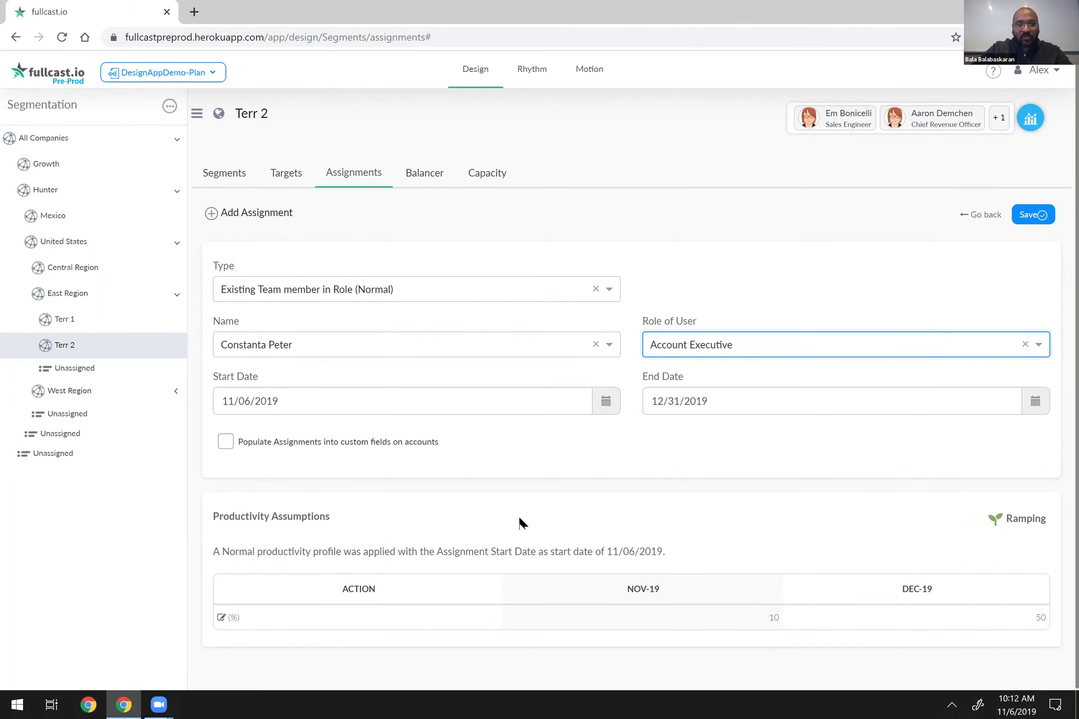
{"action": "scroll", "coordinate": [569, 619], "scroll_direction": "down", "scroll_amount": 1}
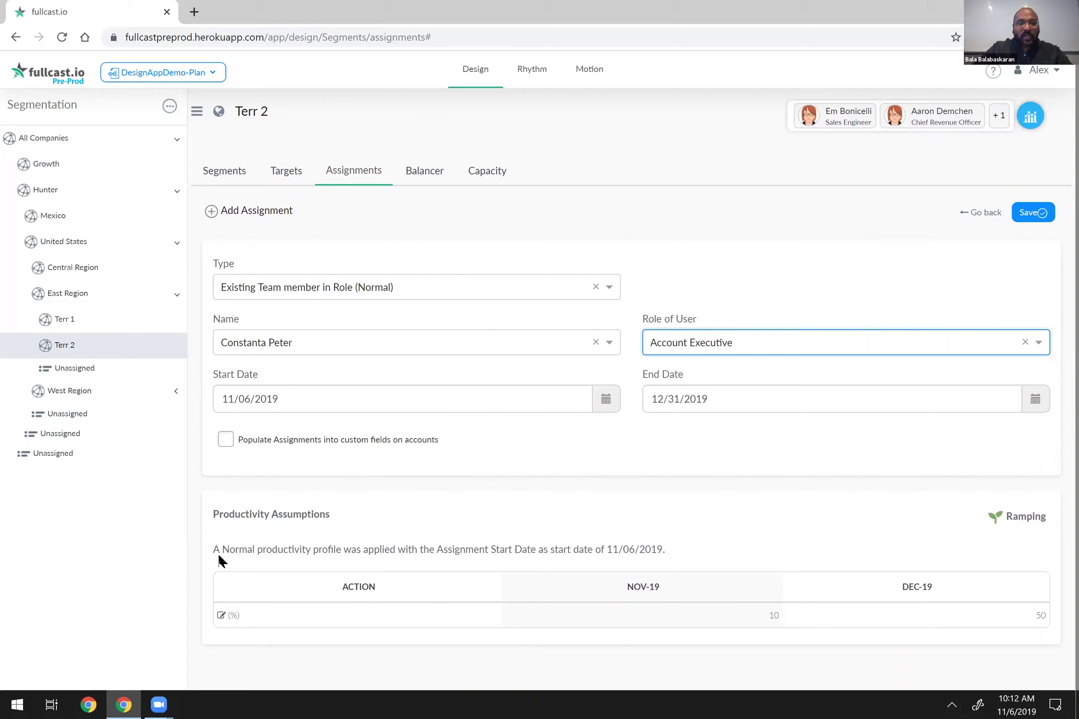
{"action": "left_click_drag", "start_coordinate": [239, 554], "coordinate": [304, 551]}
{"action": "left_click", "coordinate": [380, 570]}
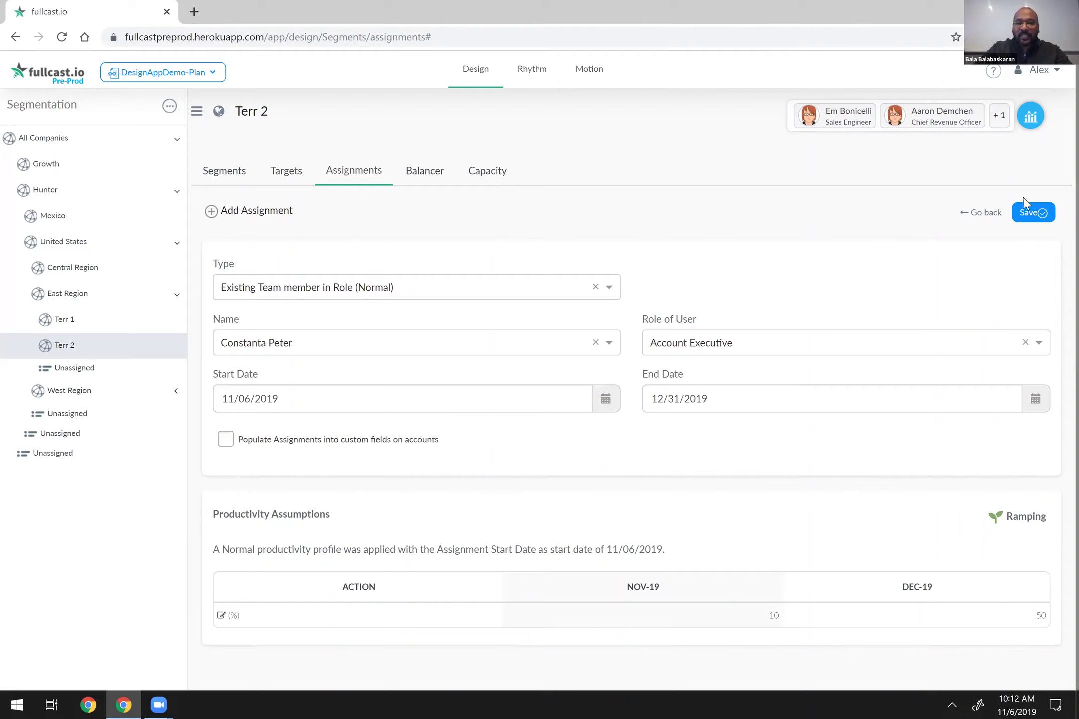
Save the new Terr 2 assignment and check the quick filter options for the territory's assignments.
{"action": "left_click", "coordinate": [1037, 213]}
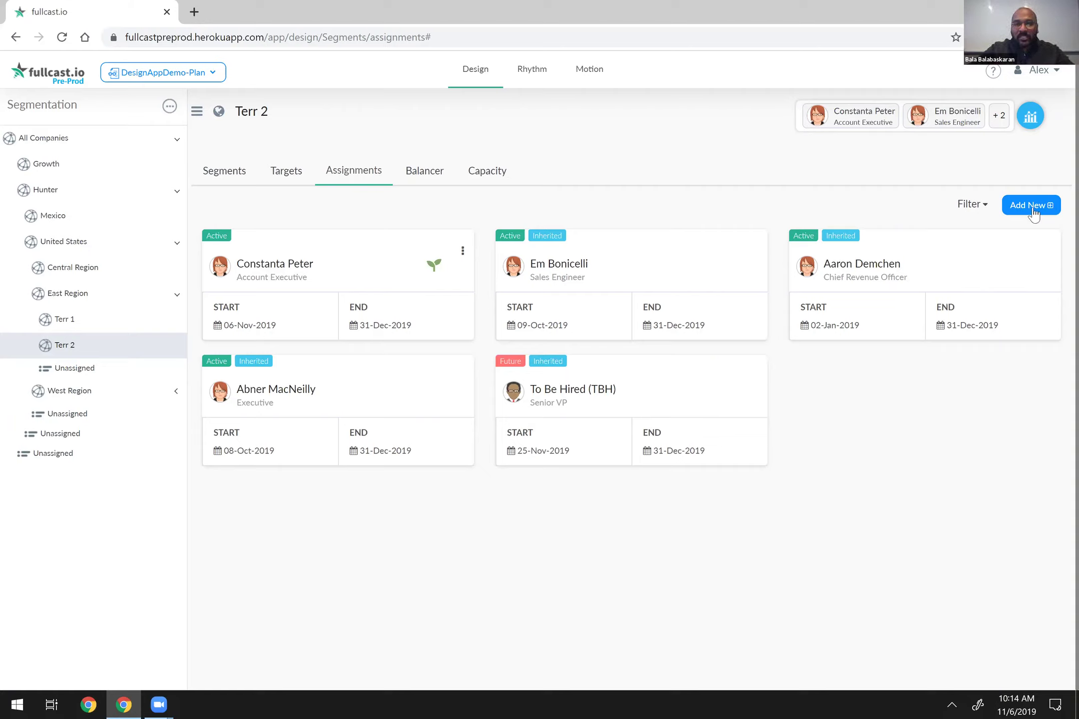
{"action": "mouse_move", "coordinate": [435, 271]}
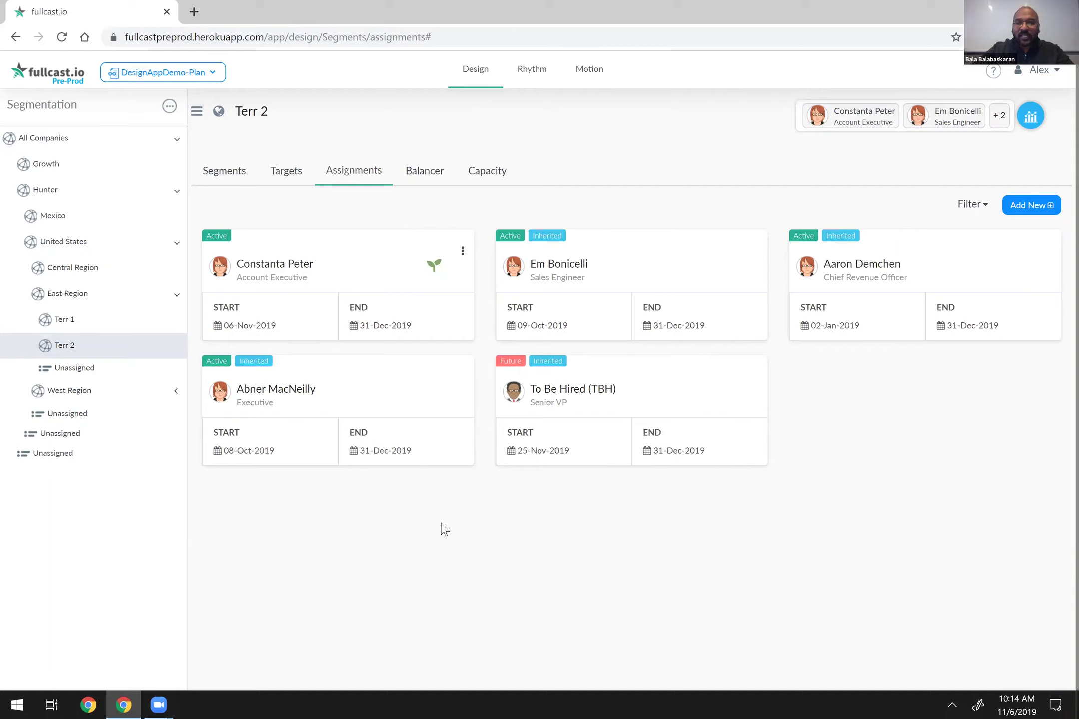
{"action": "left_click", "coordinate": [968, 204]}
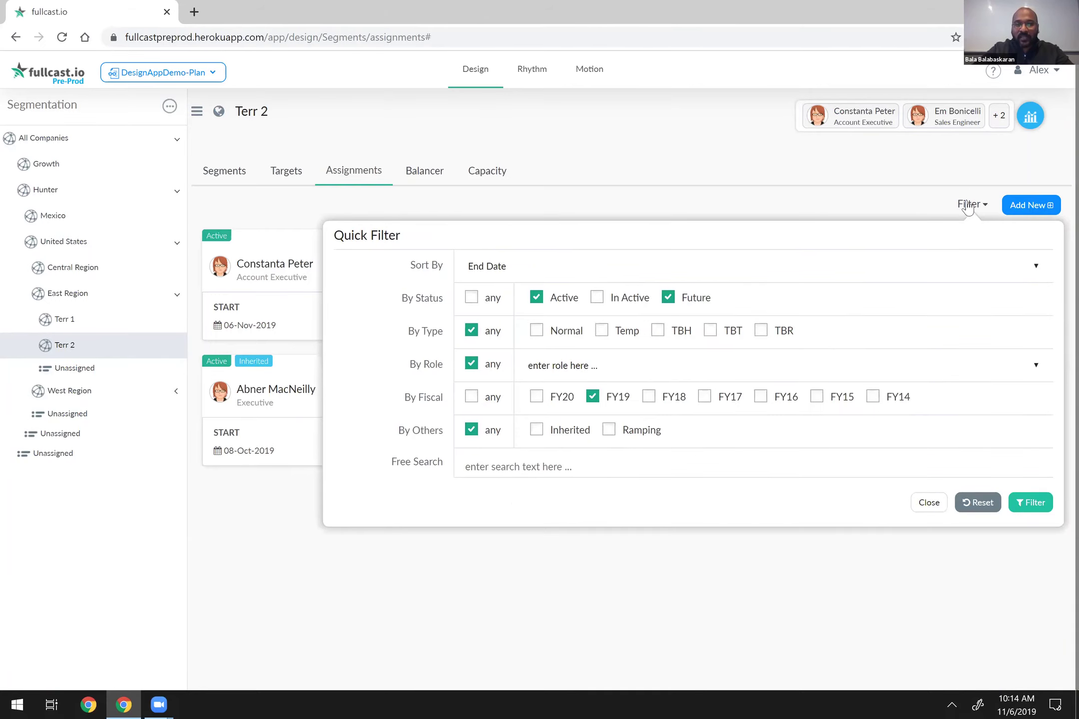
{"action": "left_click", "coordinate": [967, 205]}
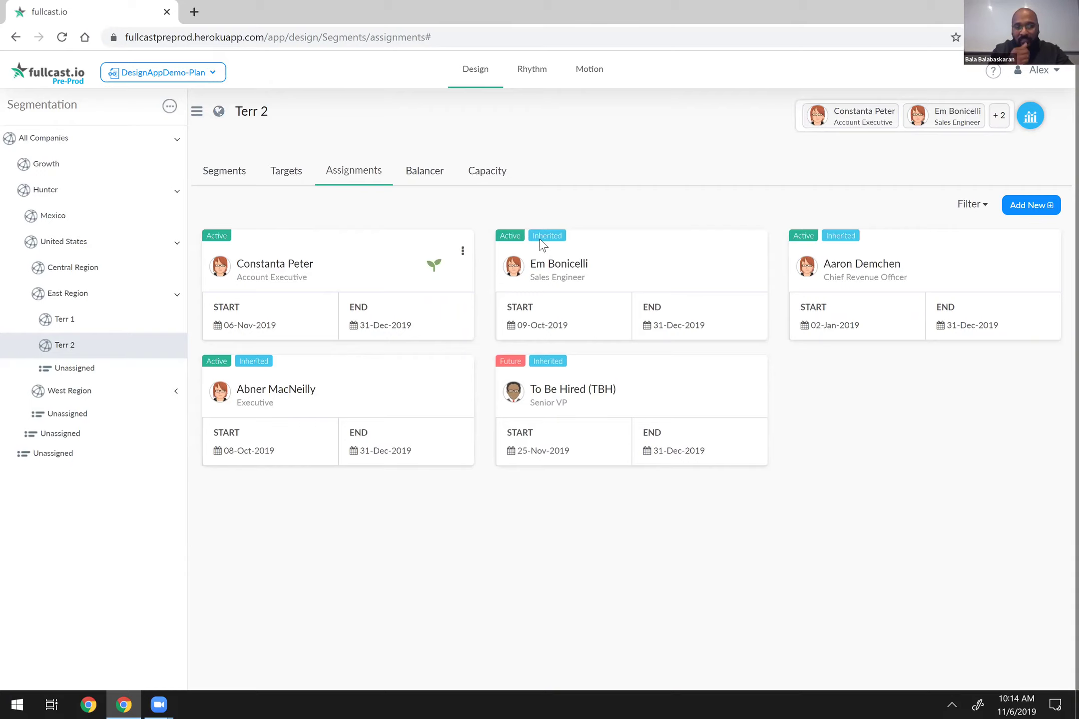
Go up to the East Region and examine its inherited assignments, with its territories listed again.
{"action": "left_click", "coordinate": [67, 295]}
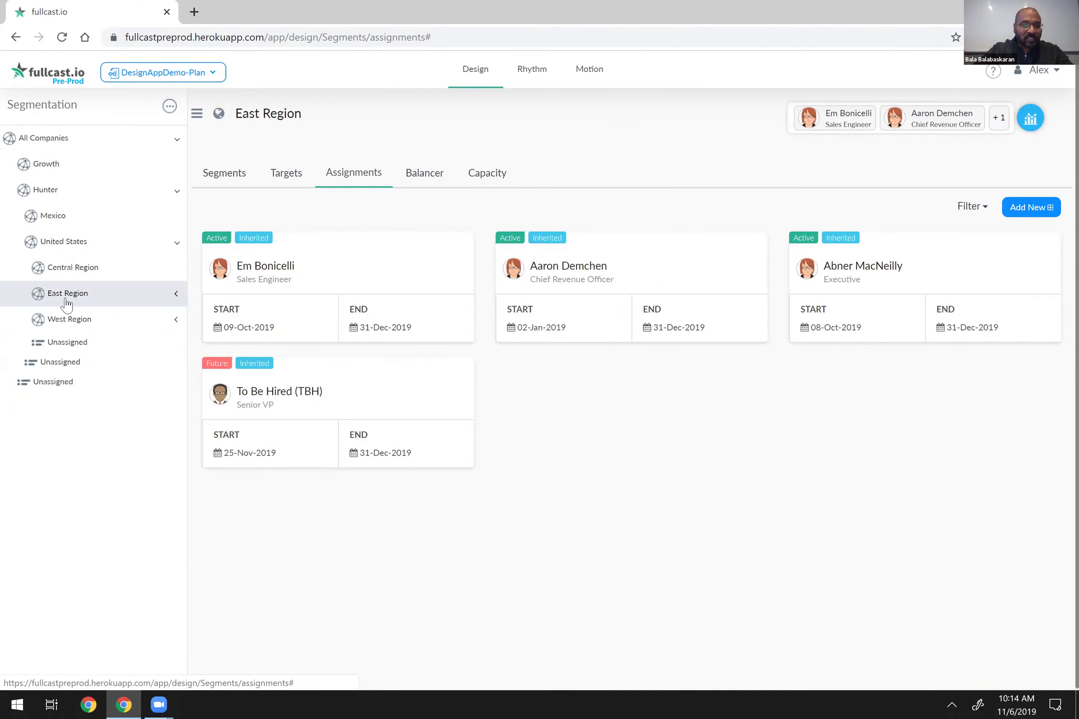
{"action": "left_click", "coordinate": [67, 299]}
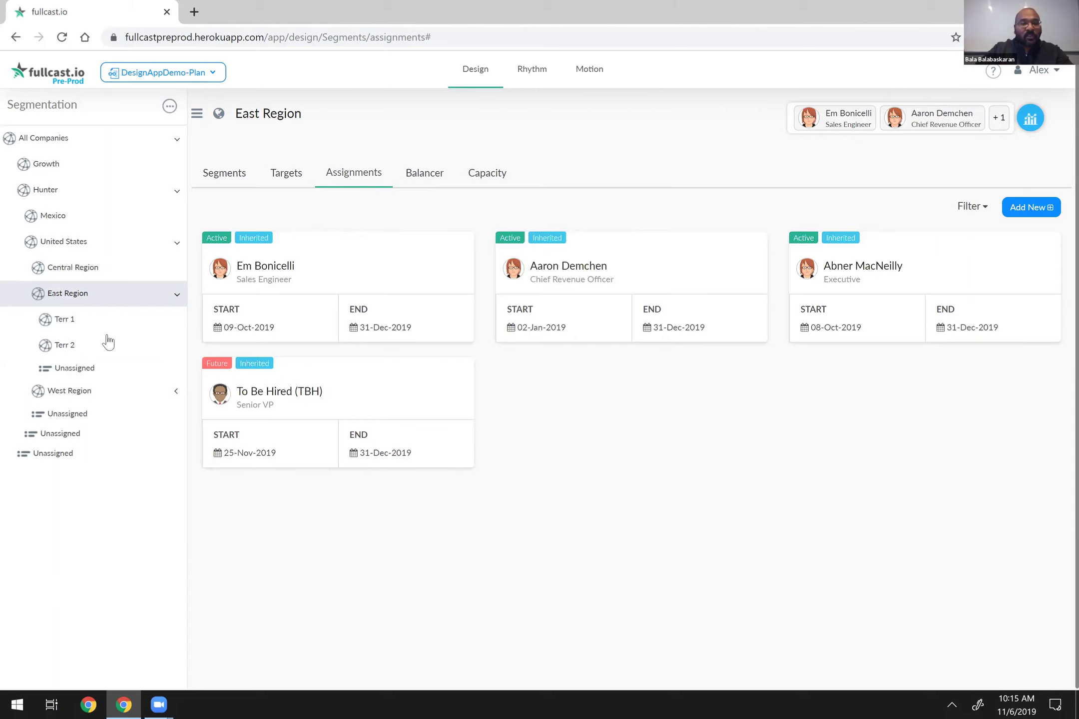
{"action": "triple_click", "coordinate": [286, 280]}
{"action": "left_click", "coordinate": [365, 290]}
Show role details for Account Executive across the All Companies hierarchy, with the fiscal period set to FY19.
{"action": "left_click", "coordinate": [131, 139]}
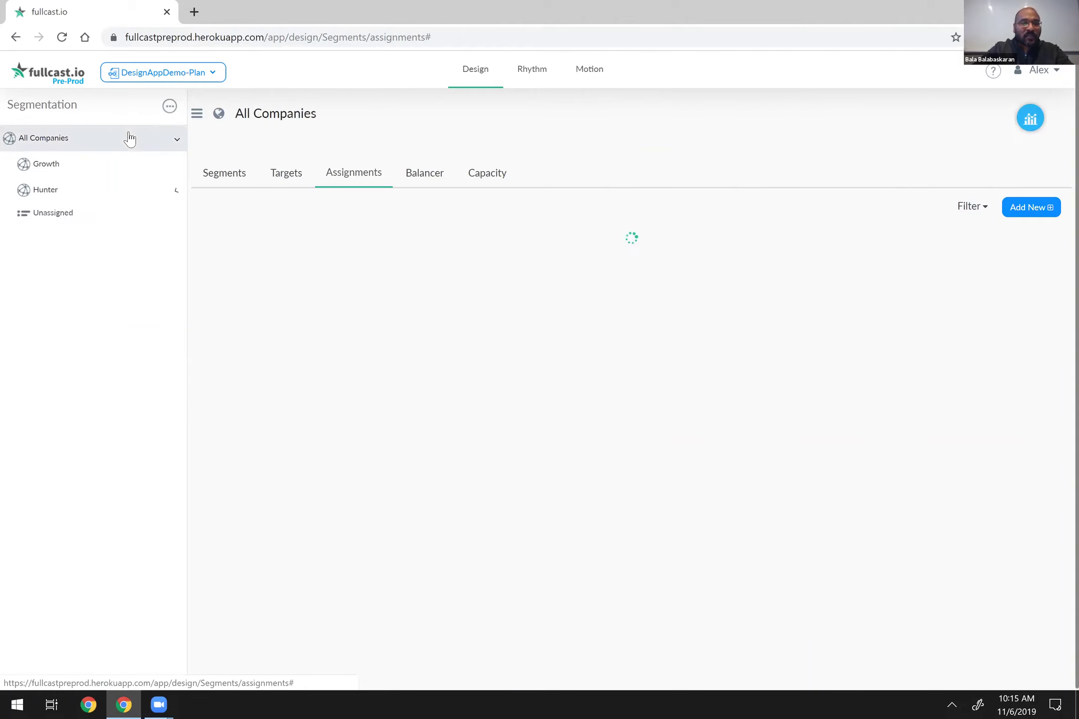
{"action": "left_click", "coordinate": [169, 107]}
{"action": "left_click", "coordinate": [107, 167]}
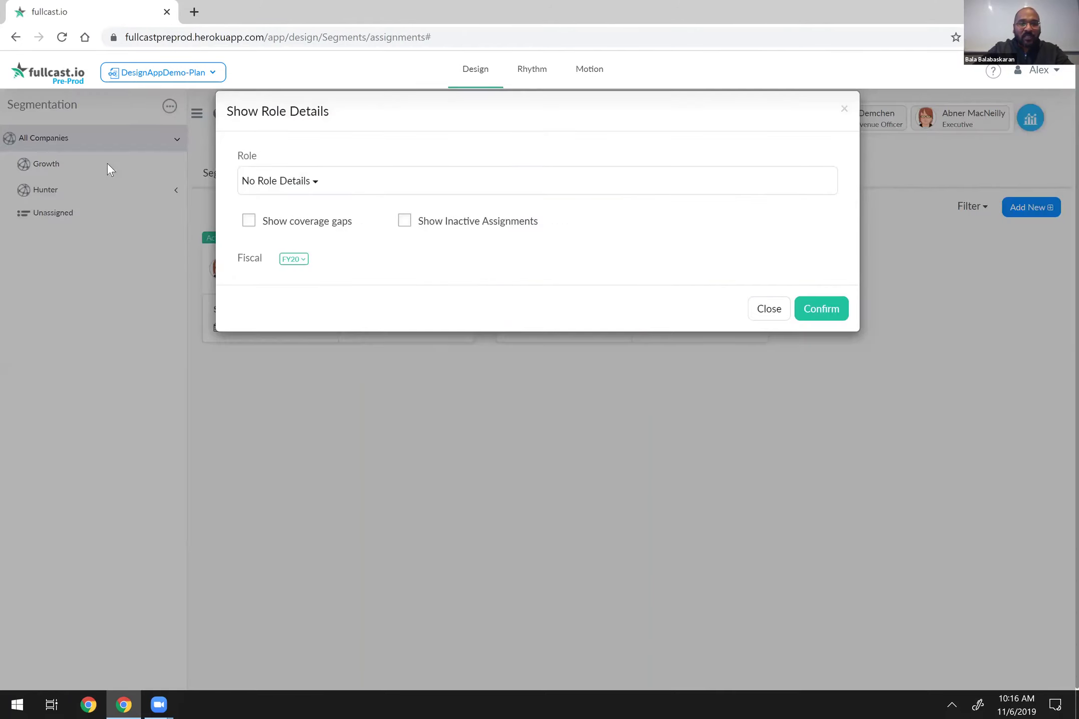
{"action": "left_click", "coordinate": [284, 180]}
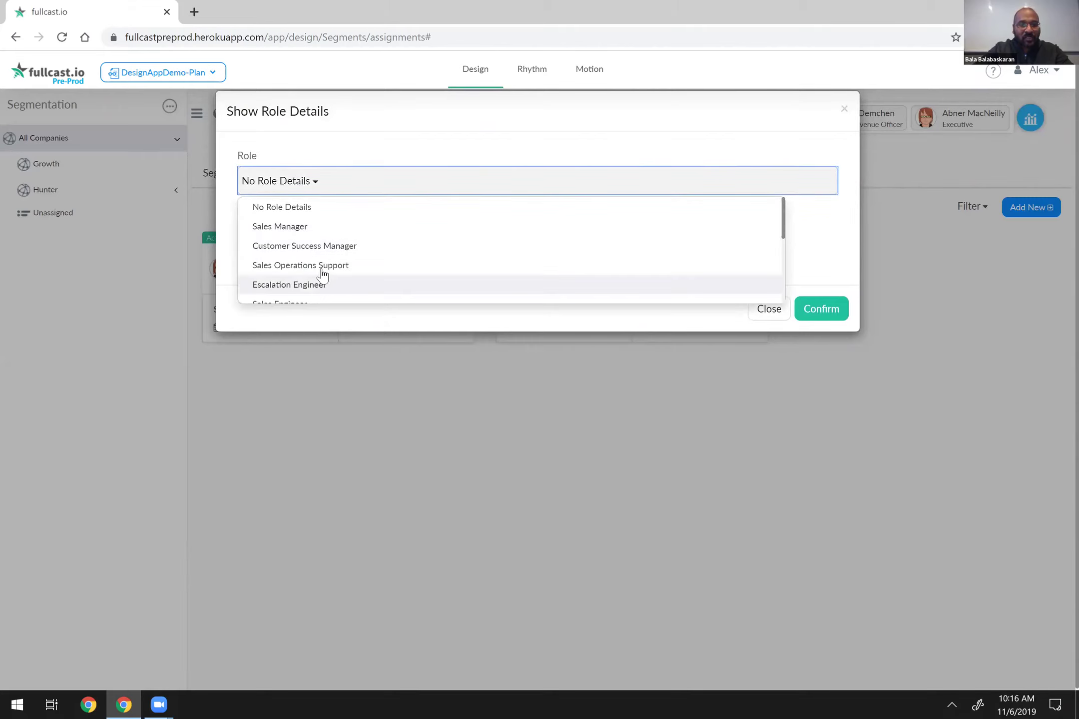
{"action": "scroll", "coordinate": [319, 269], "scroll_direction": "down", "scroll_amount": 1}
{"action": "left_click", "coordinate": [364, 250]}
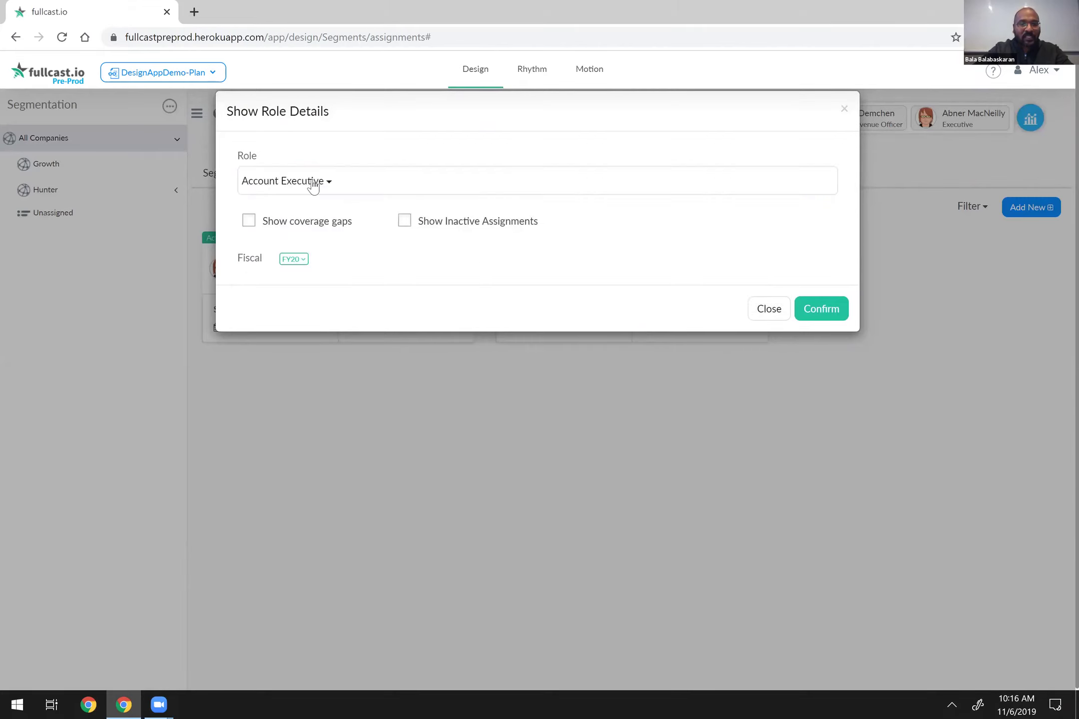
{"action": "left_click", "coordinate": [294, 259]}
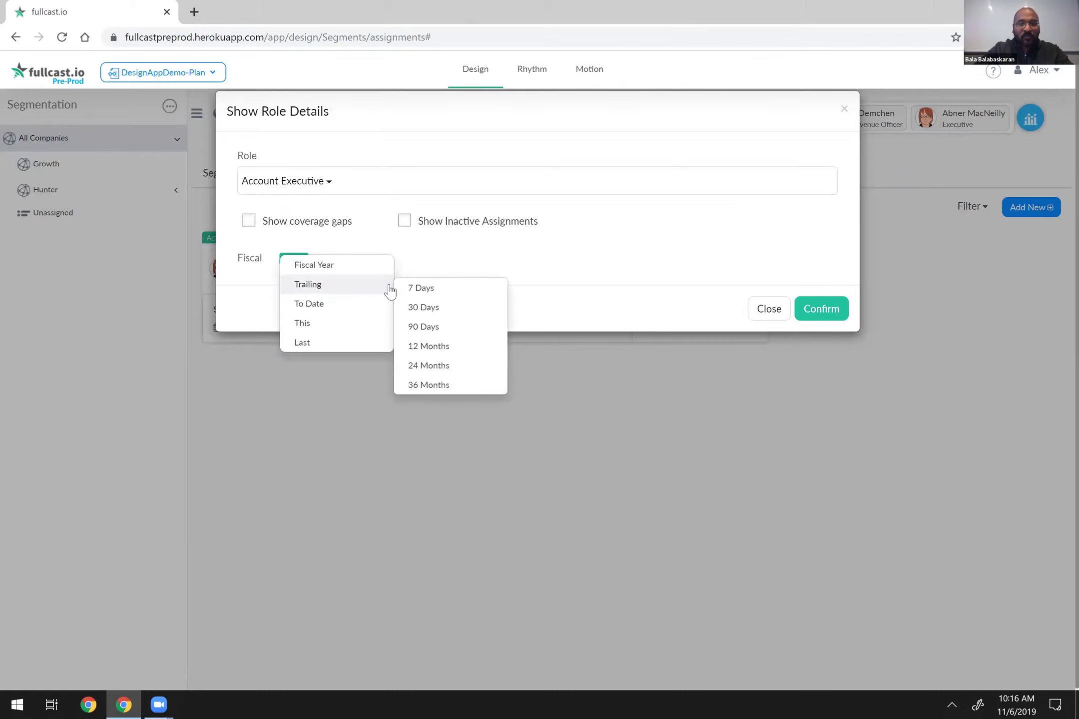
{"action": "left_click", "coordinate": [425, 289]}
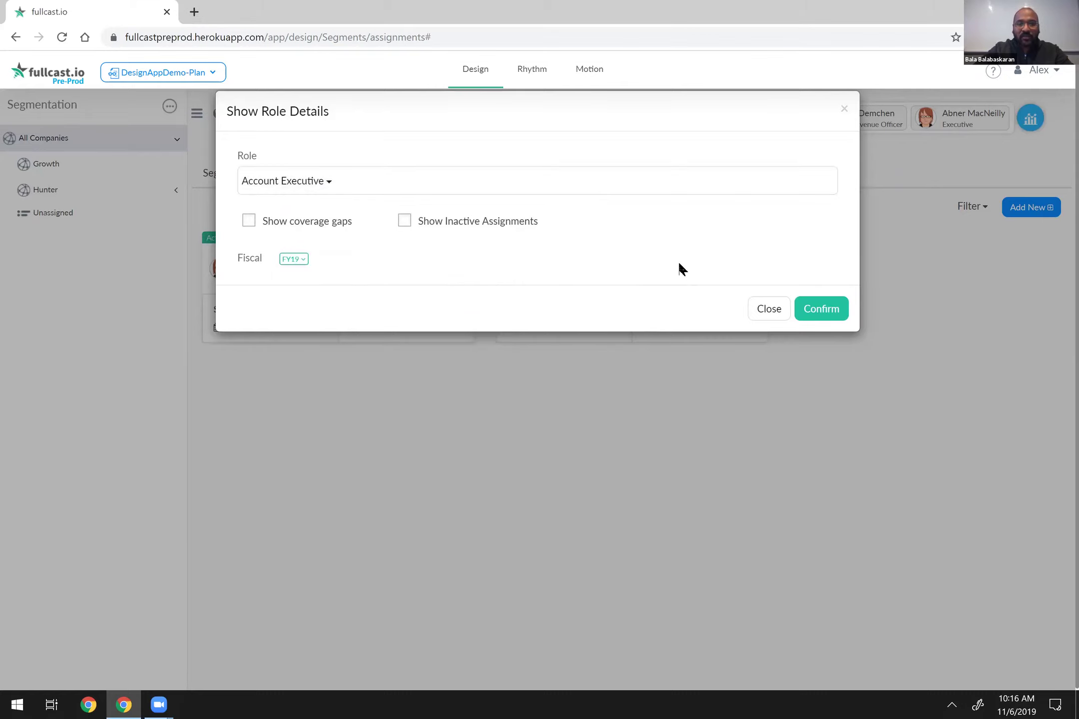
{"action": "left_click", "coordinate": [814, 309]}
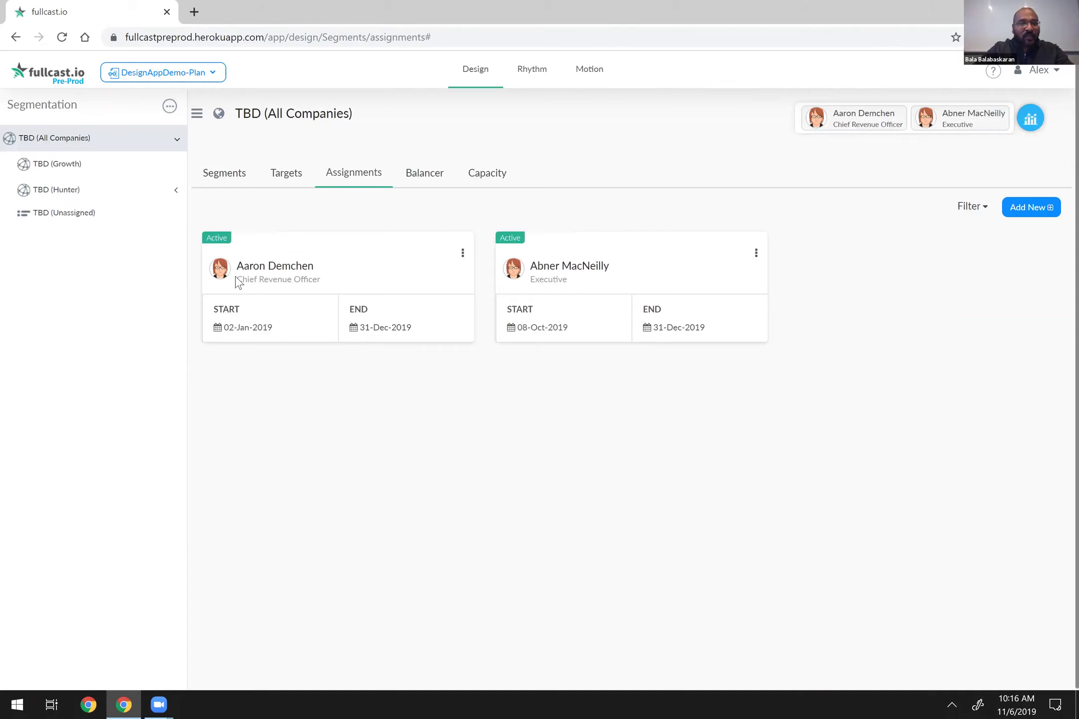
Expand Hunter, United States and West Region to see which team member covers each territory.
{"action": "left_click", "coordinate": [169, 196]}
{"action": "left_click", "coordinate": [171, 244]}
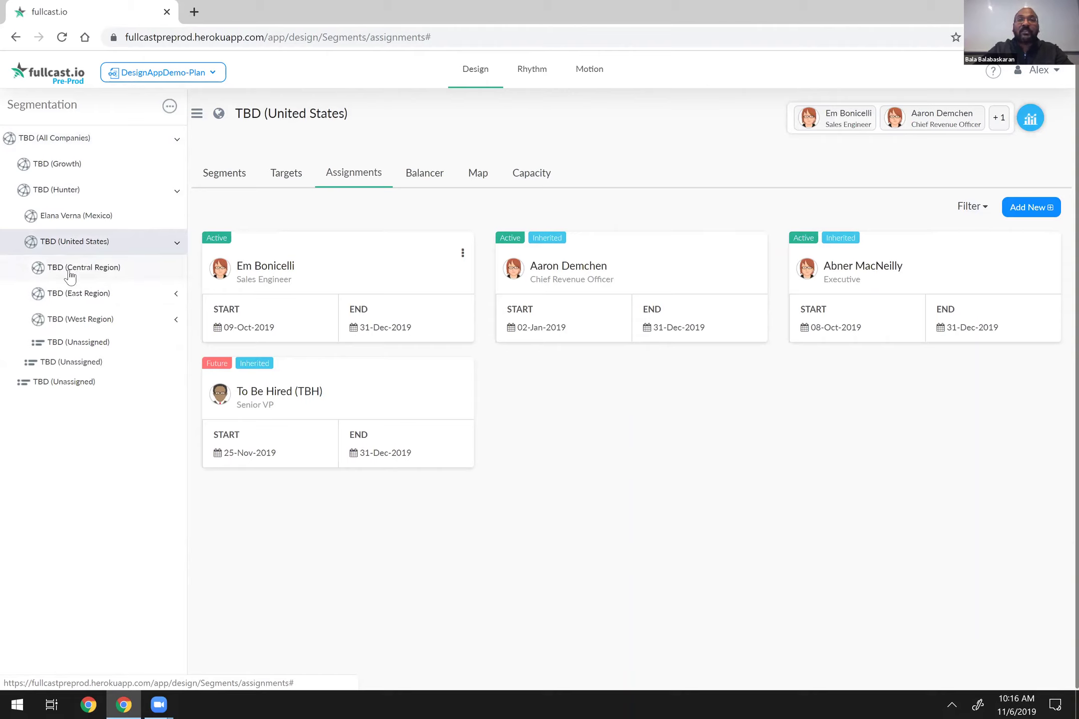
{"action": "left_click", "coordinate": [173, 320]}
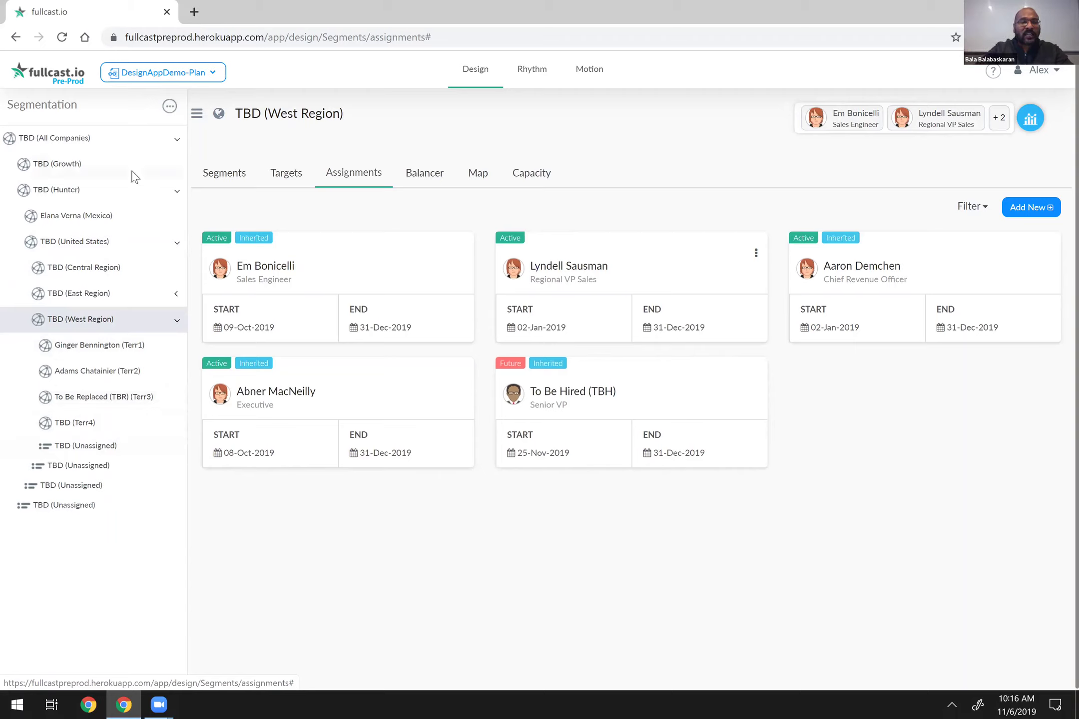
Switch the hierarchy's role details to Regional VP Sales and check the names shown under West Region.
{"action": "left_click", "coordinate": [170, 108]}
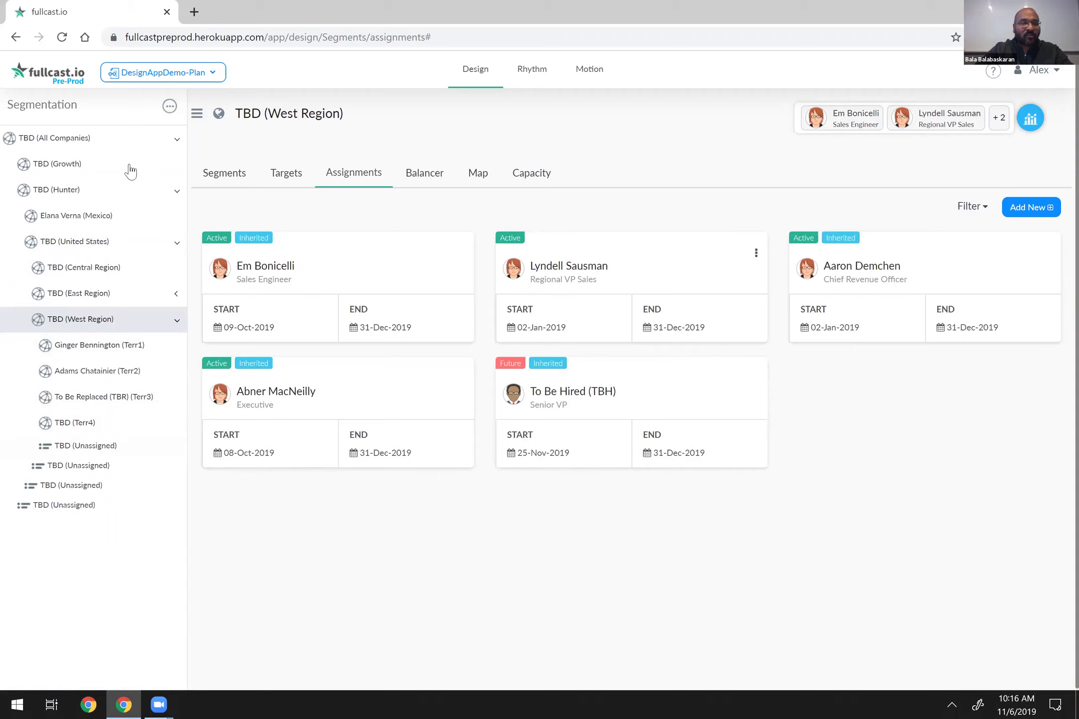
{"action": "left_click", "coordinate": [116, 206]}
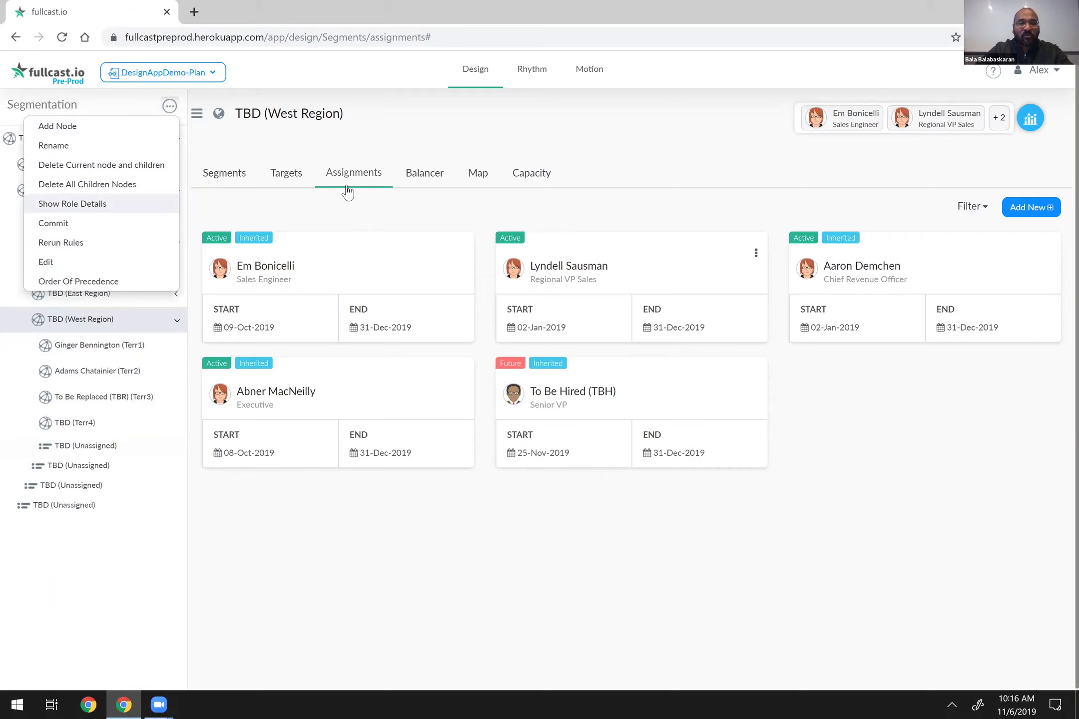
{"action": "left_click", "coordinate": [344, 190]}
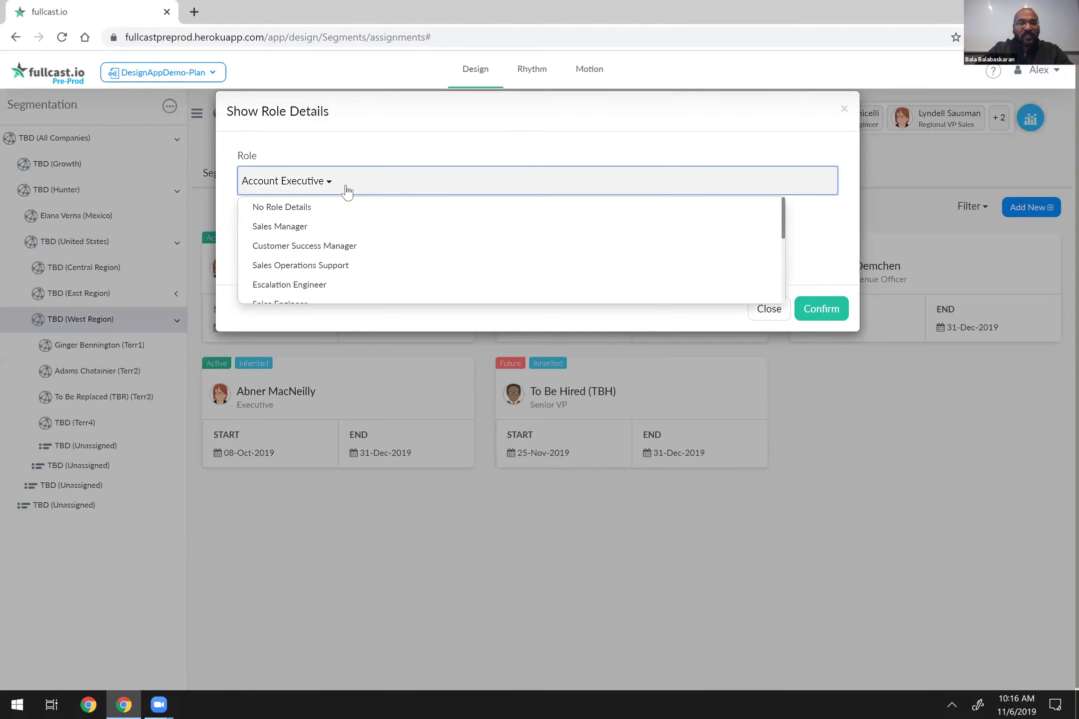
{"action": "left_click", "coordinate": [300, 231]}
{"action": "left_click", "coordinate": [260, 180]}
{"action": "scroll", "coordinate": [370, 281], "scroll_direction": "down", "scroll_amount": 5}
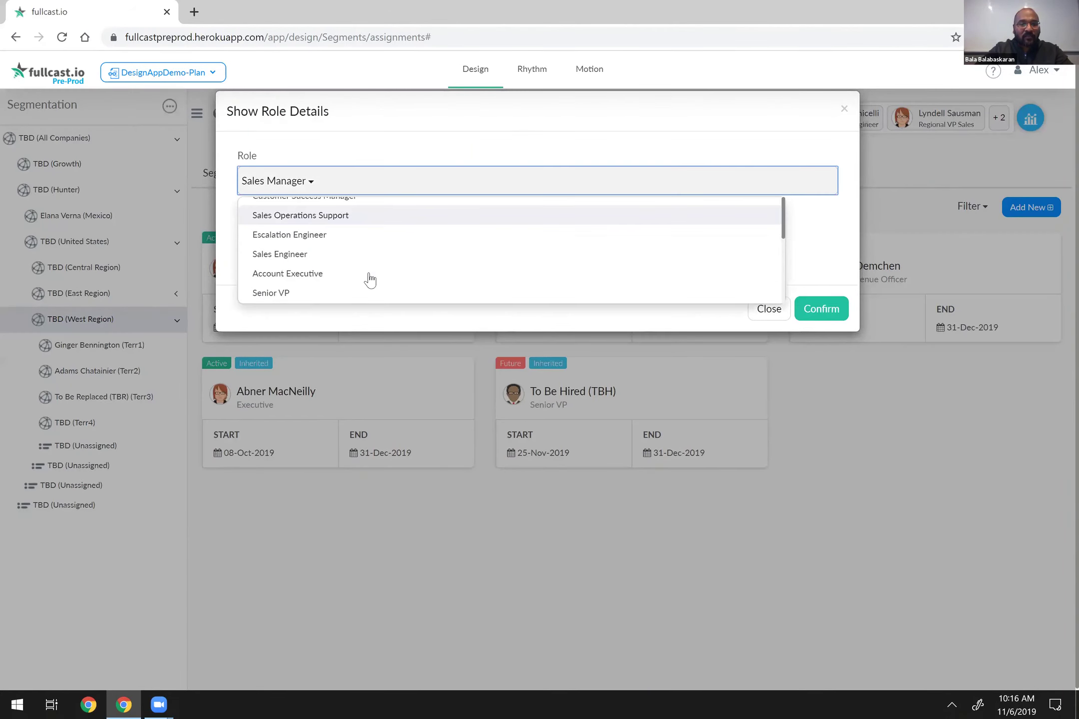
{"action": "left_click", "coordinate": [316, 294]}
{"action": "left_click", "coordinate": [810, 310]}
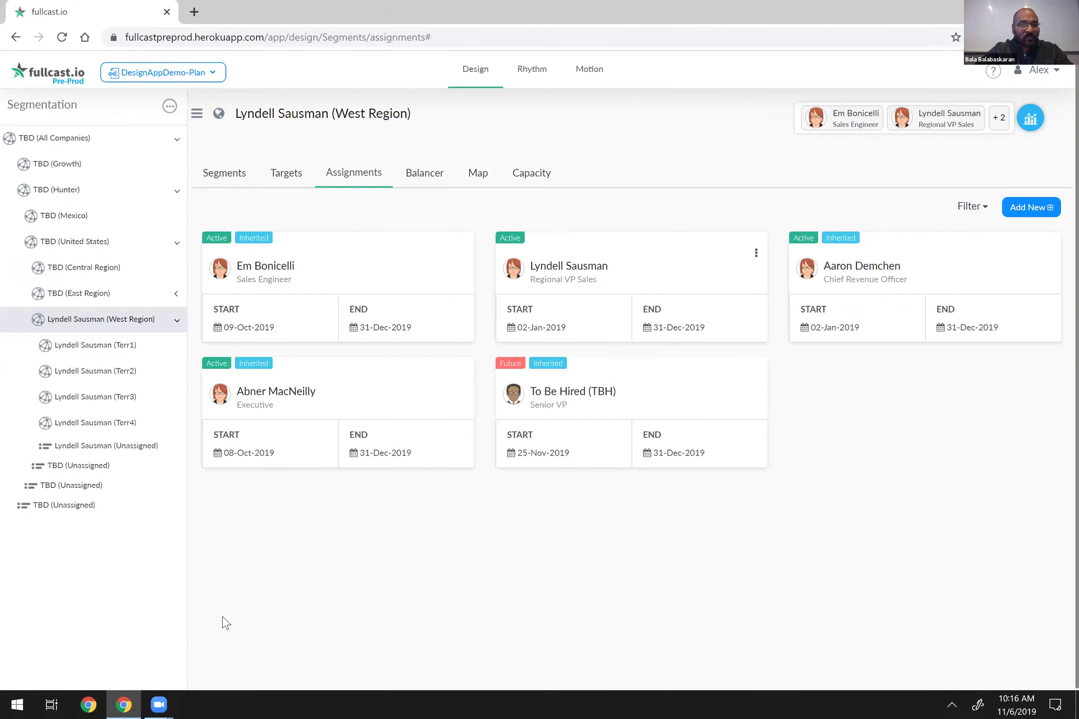
{"action": "left_click", "coordinate": [171, 327]}
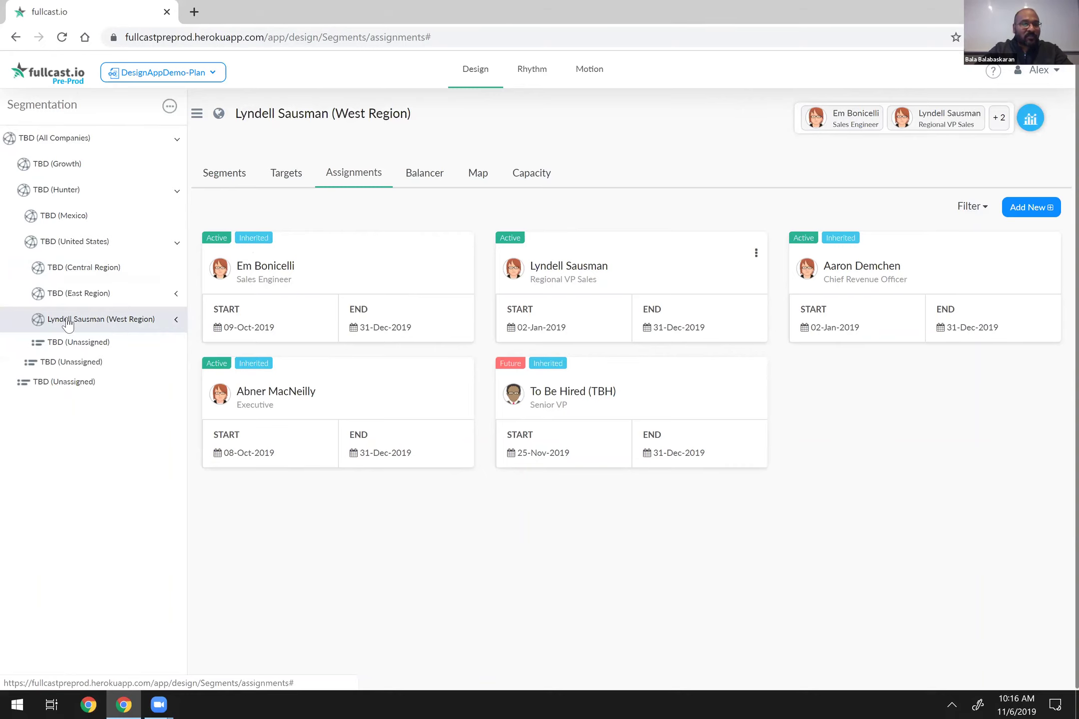
{"action": "left_click", "coordinate": [135, 331]}
Set the hierarchy's role details back to Account Executive.
{"action": "left_click", "coordinate": [169, 106]}
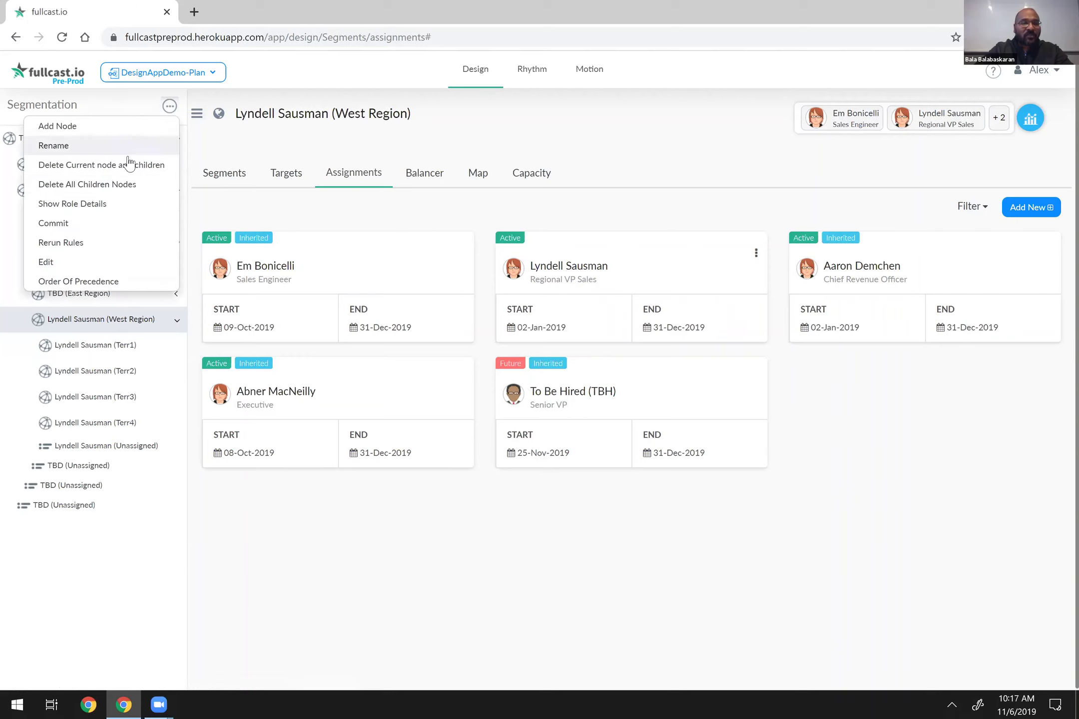
{"action": "left_click", "coordinate": [125, 204]}
{"action": "left_click", "coordinate": [385, 184]}
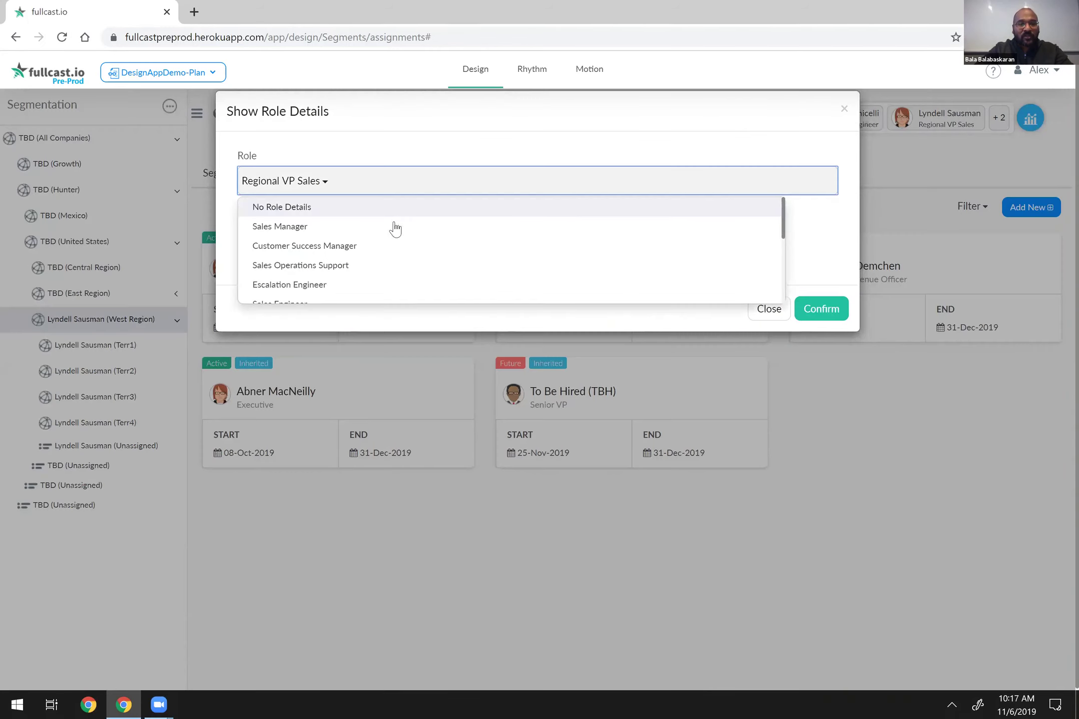
{"action": "scroll", "coordinate": [407, 270], "scroll_direction": "down", "scroll_amount": 3}
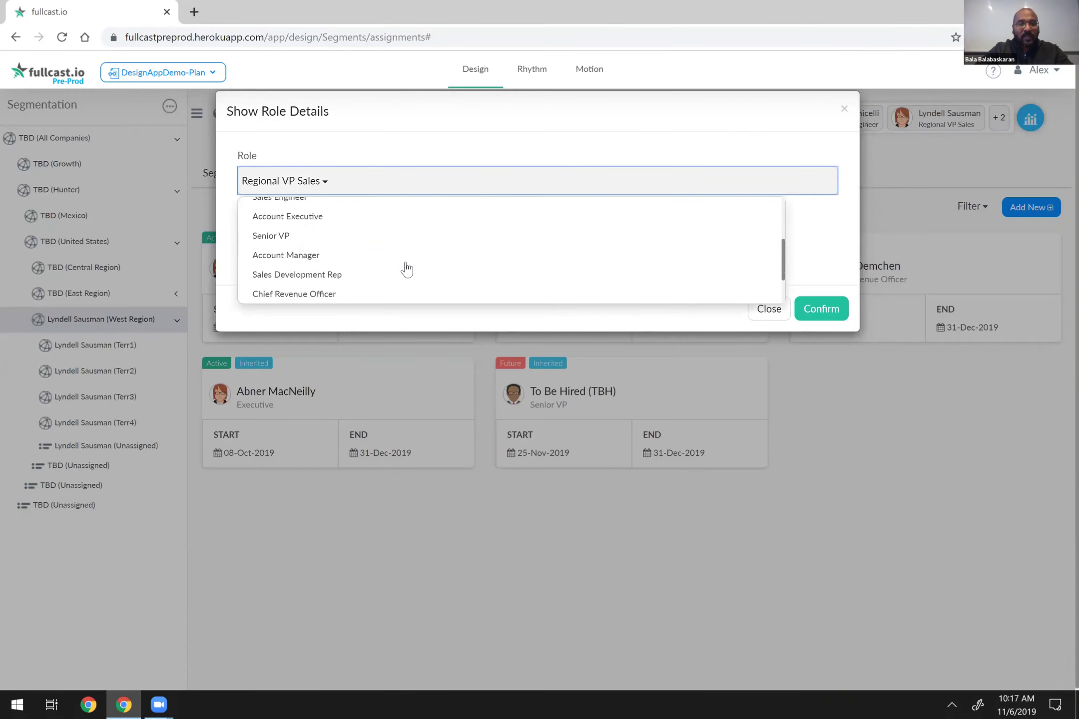
{"action": "left_click", "coordinate": [325, 220]}
{"action": "left_click", "coordinate": [830, 311]}
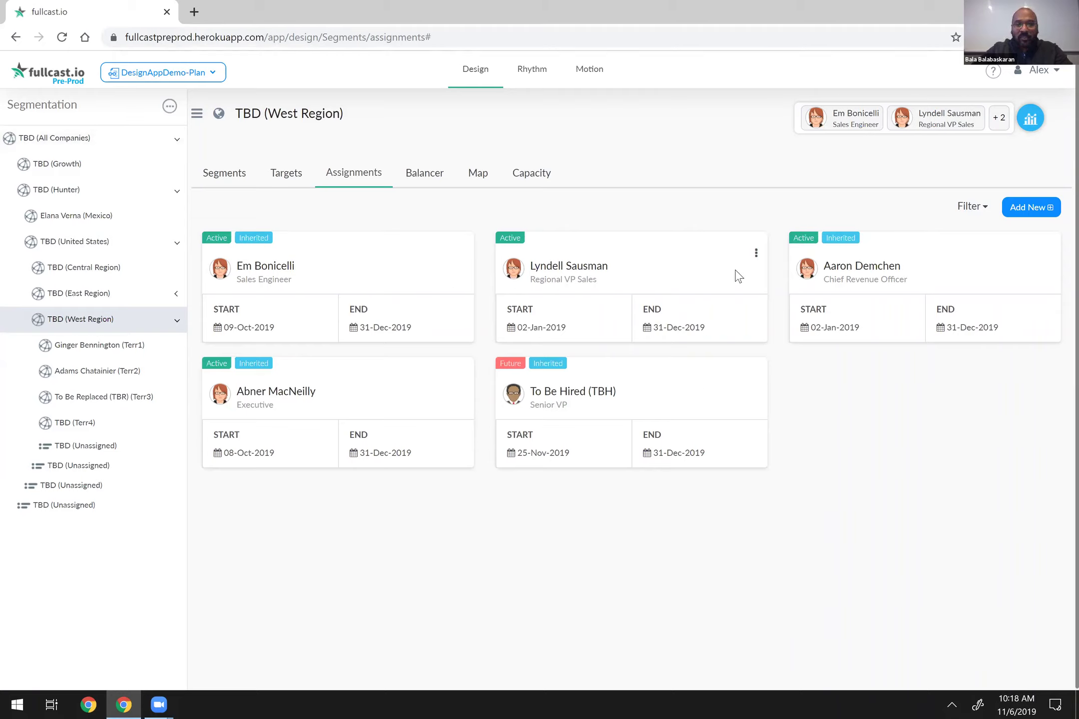
Review the productivity assumptions of West Region's Regional VP Sales assignment without changes, and open the region's capacity overview.
{"action": "left_click", "coordinate": [756, 254]}
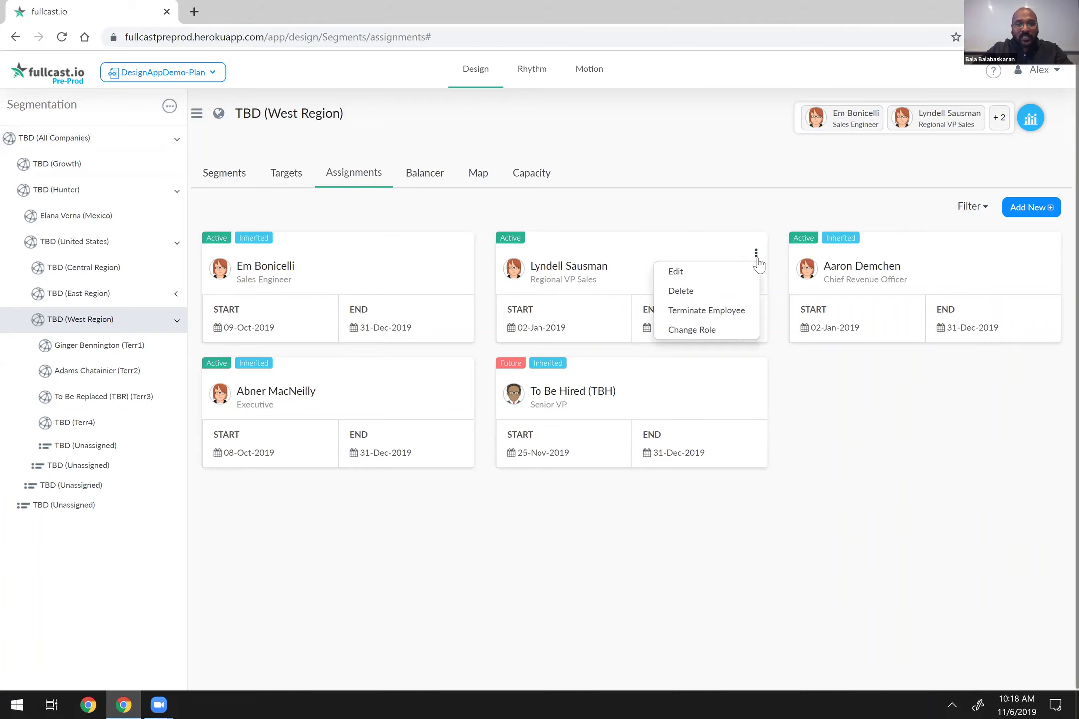
{"action": "left_click", "coordinate": [706, 270]}
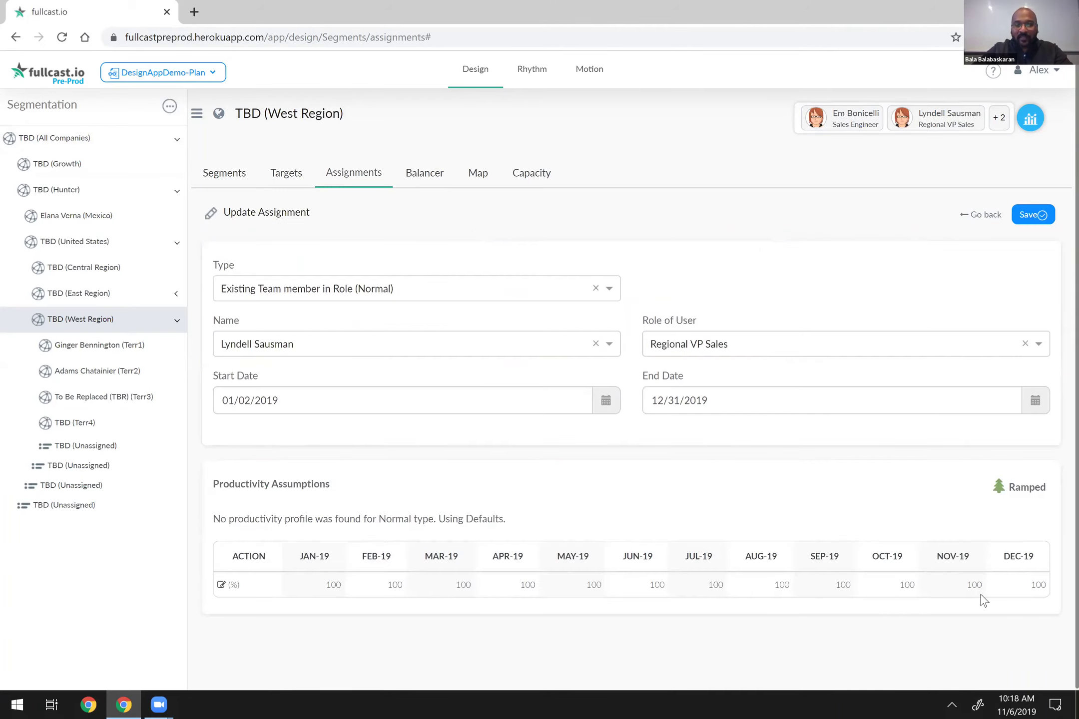
{"action": "left_click", "coordinate": [982, 220]}
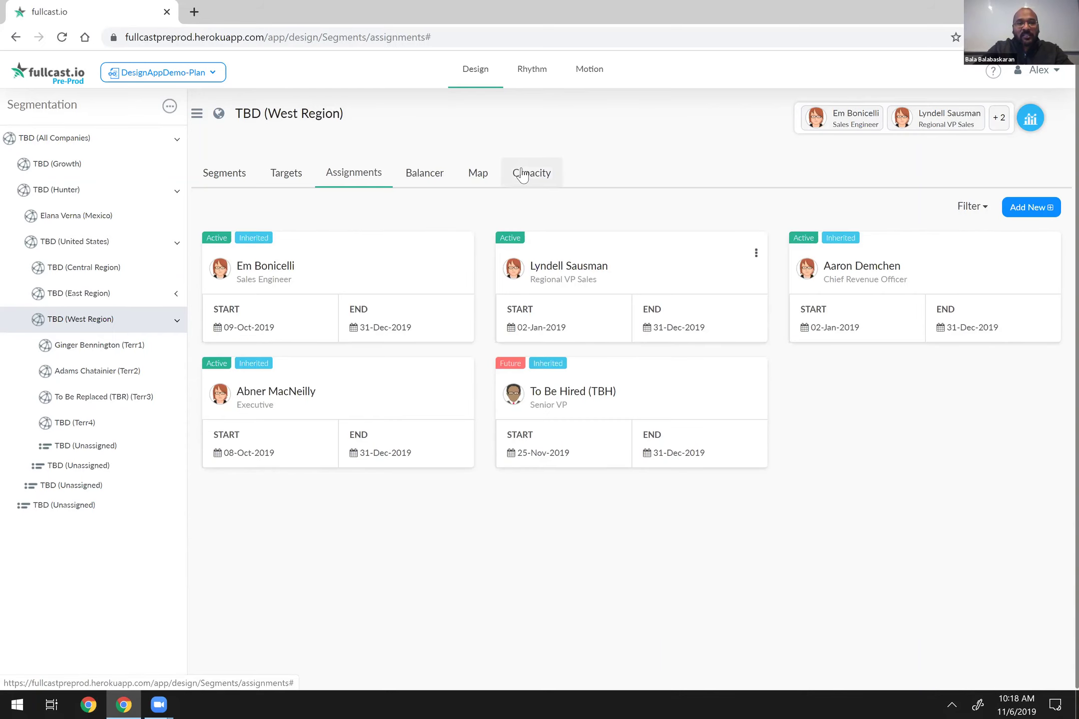
{"action": "left_click", "coordinate": [547, 178]}
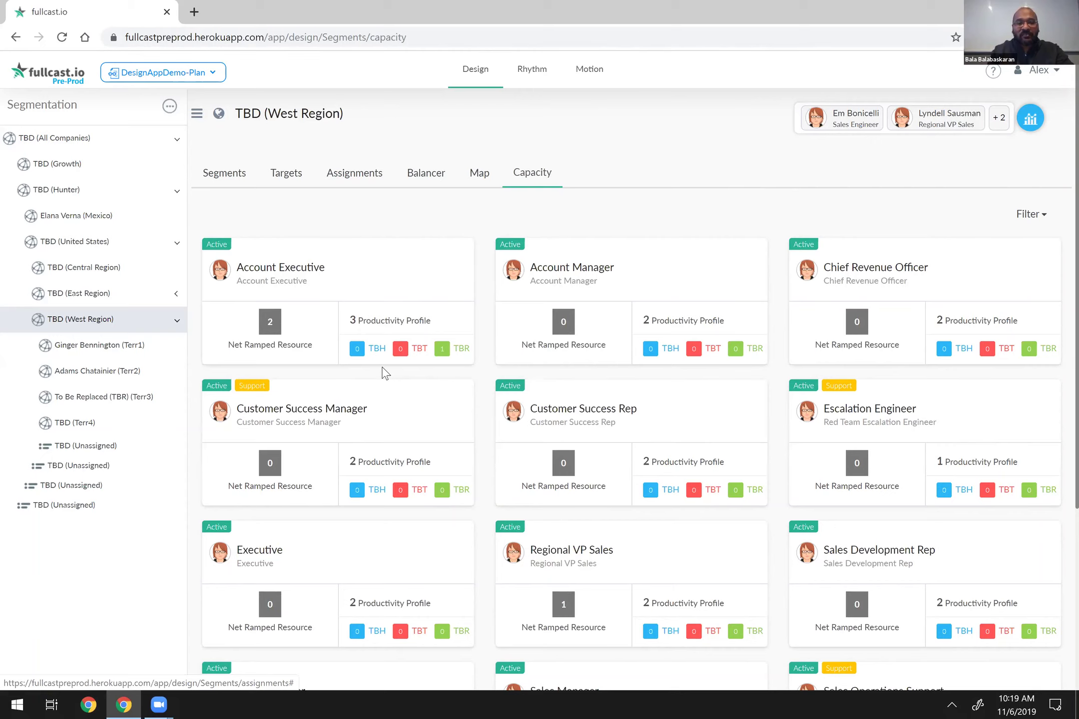
Go to All Companies and set the hierarchy to display No Role Details.
{"action": "left_click", "coordinate": [72, 144]}
{"action": "left_click", "coordinate": [169, 107]}
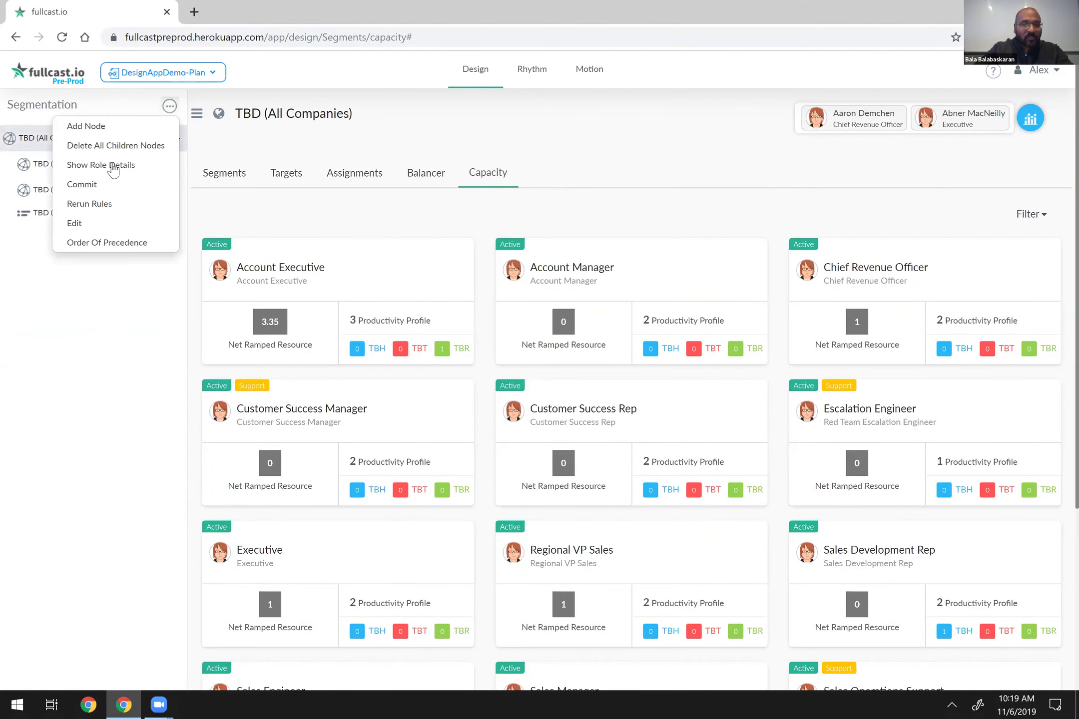
{"action": "left_click", "coordinate": [113, 168]}
{"action": "left_click", "coordinate": [288, 185]}
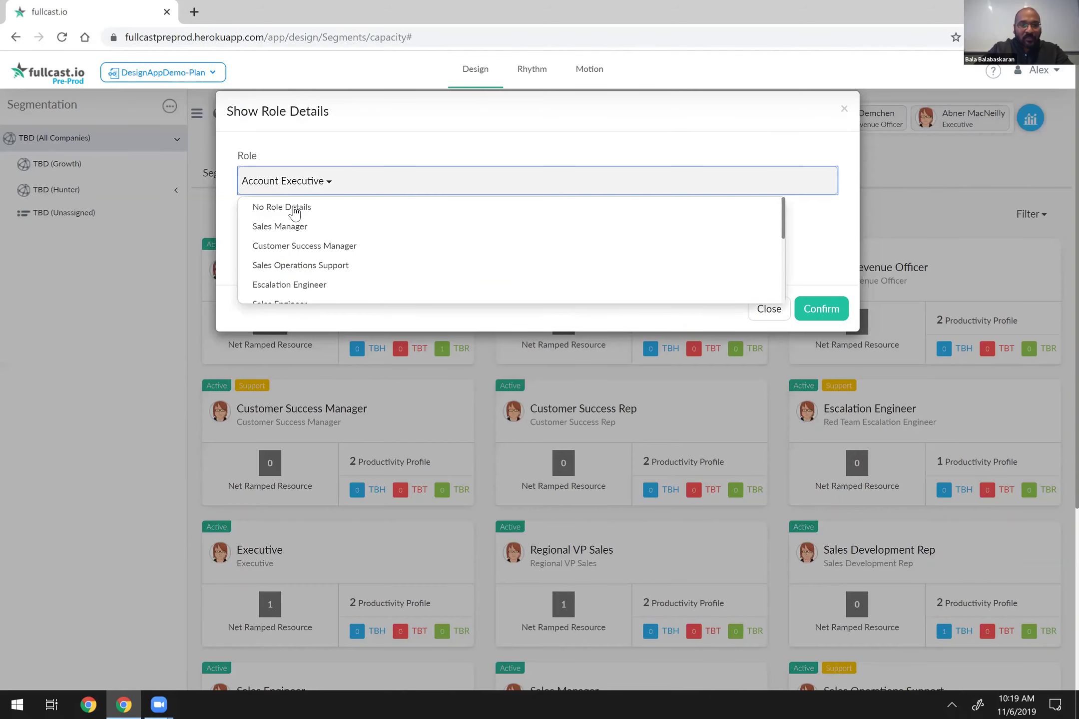
{"action": "left_click", "coordinate": [294, 208]}
{"action": "left_click", "coordinate": [821, 310]}
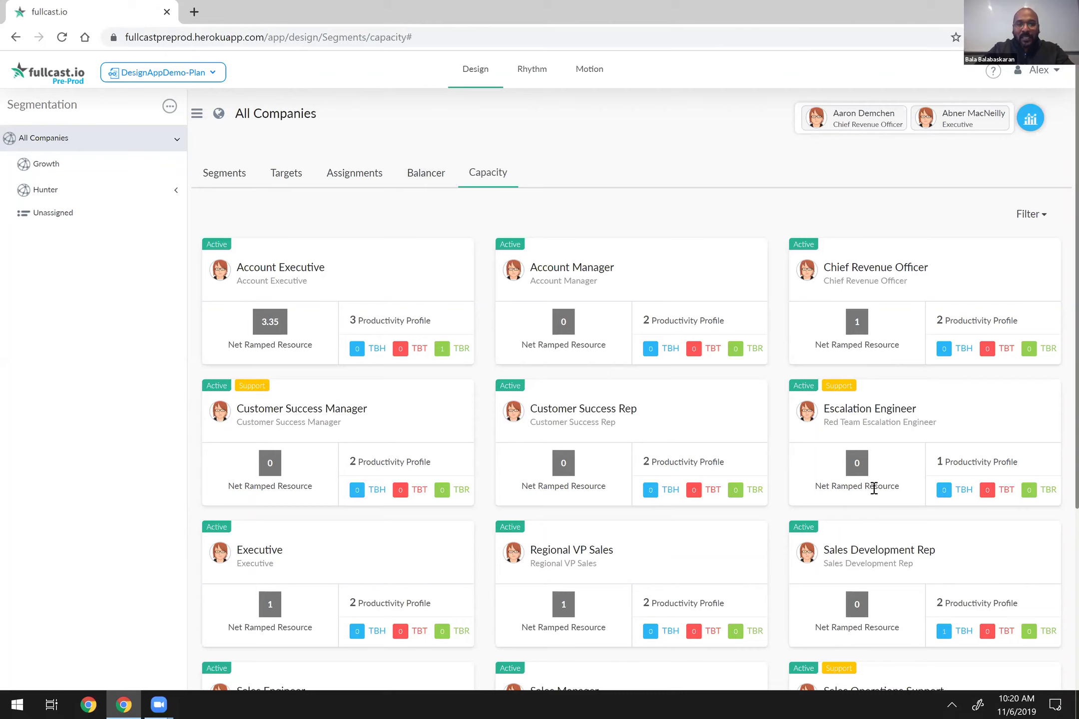
Review the capacity by role for Hunter, United States and then the East Region.
{"action": "left_click", "coordinate": [166, 203]}
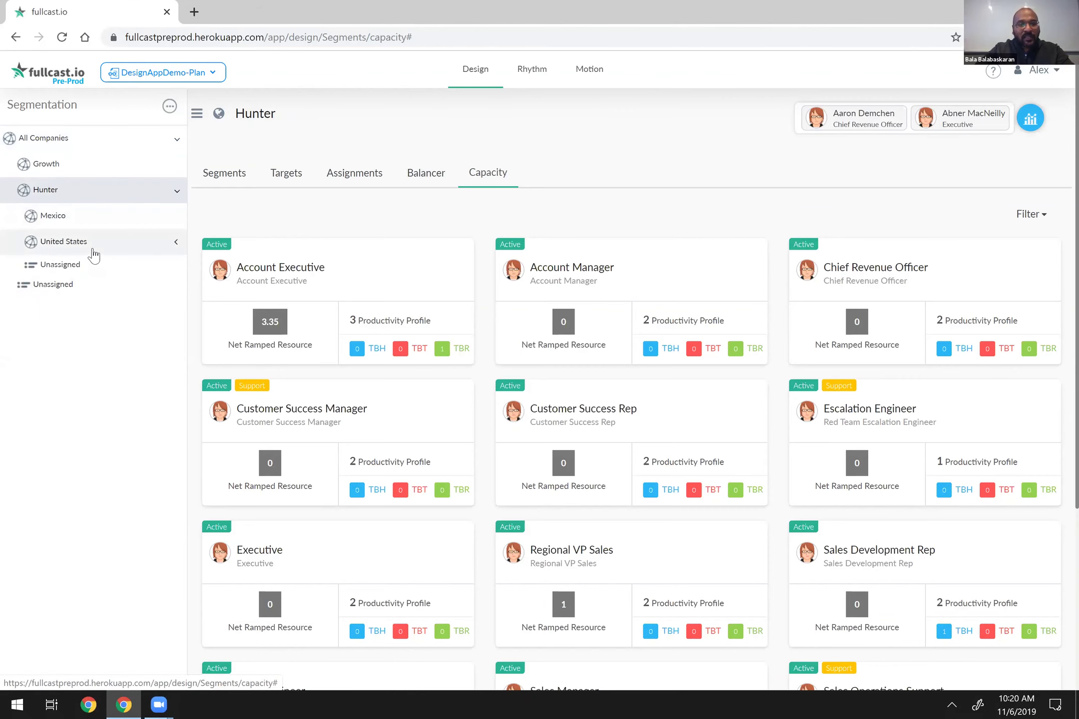
{"action": "left_click", "coordinate": [93, 255]}
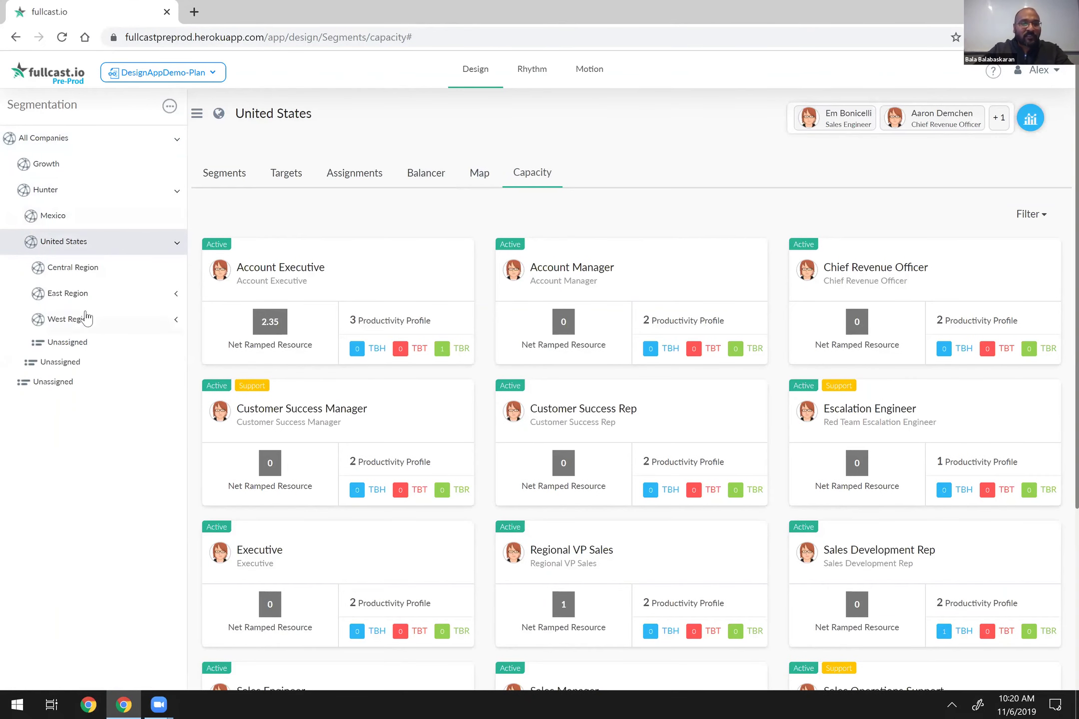
{"action": "left_click", "coordinate": [112, 308]}
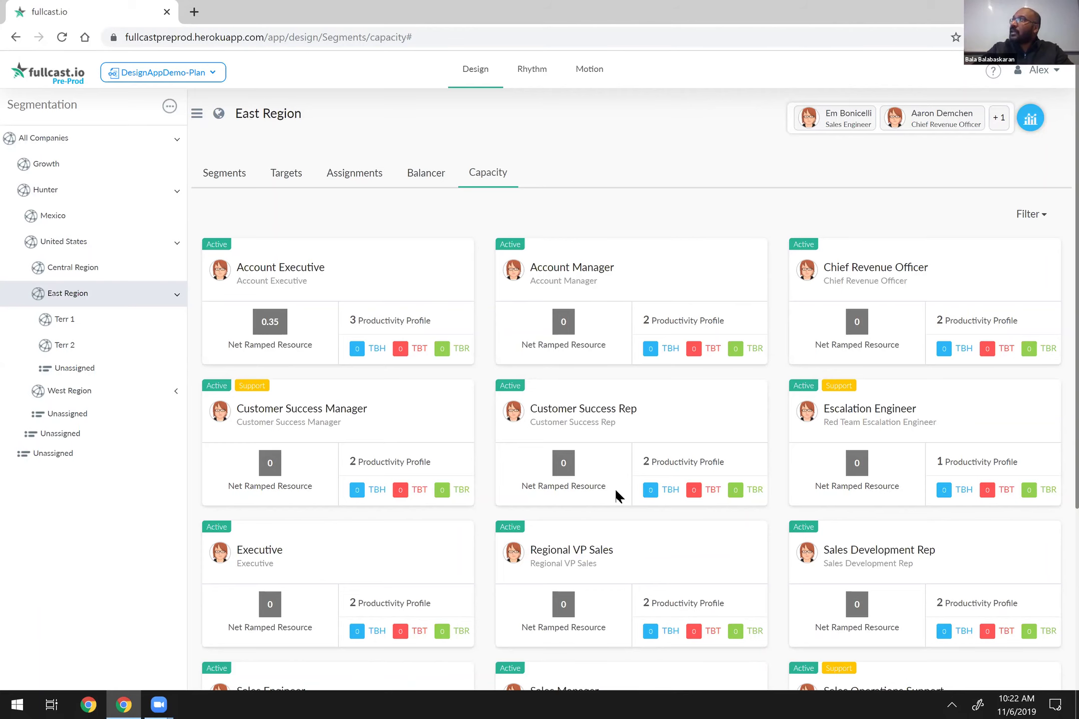
Review the remaining roles in East Region's capacity overview and return to the All Companies capacity.
{"action": "scroll", "coordinate": [547, 472], "scroll_direction": "down", "scroll_amount": 4}
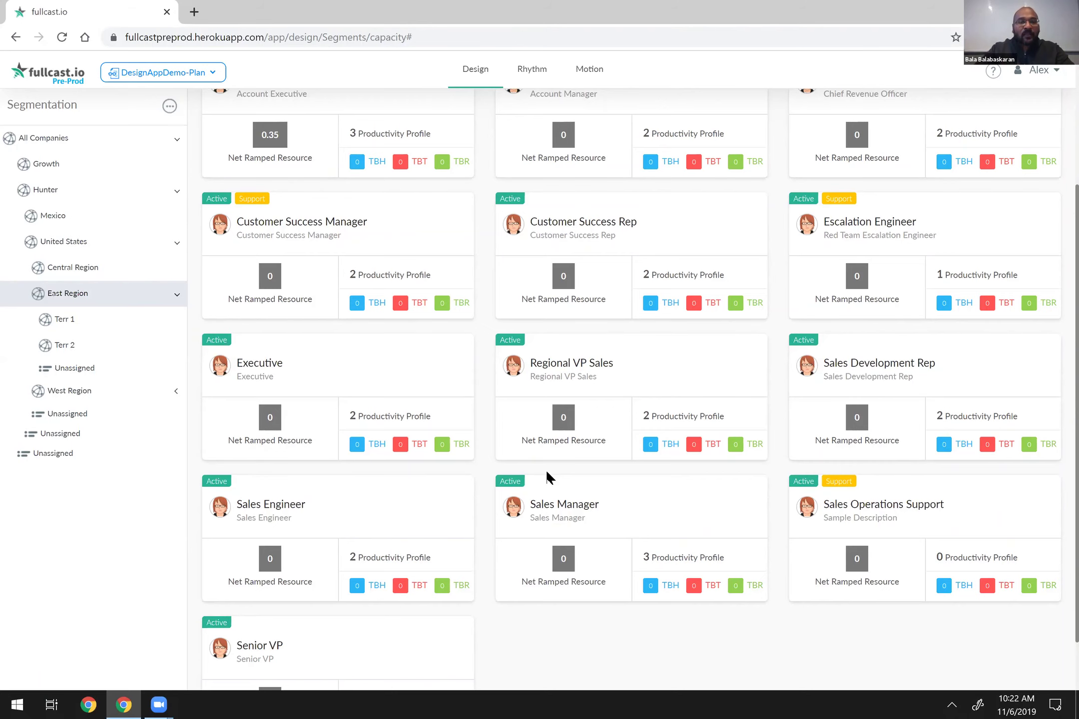
{"action": "scroll", "coordinate": [299, 234], "scroll_direction": "up", "scroll_amount": 1}
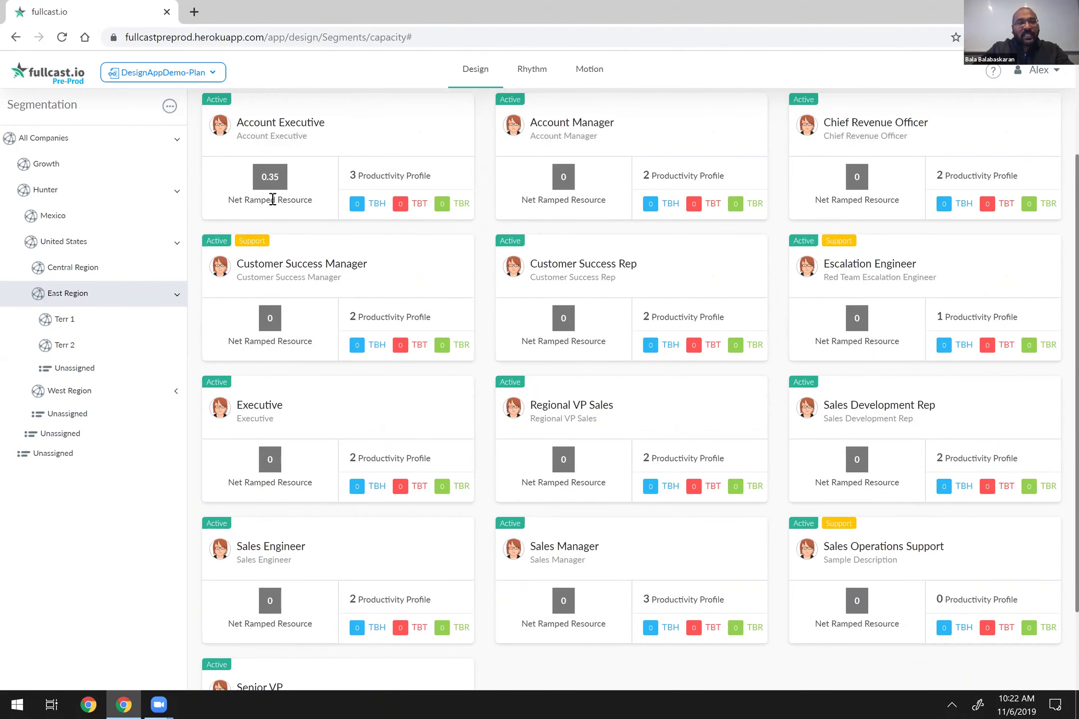
{"action": "scroll", "coordinate": [269, 185], "scroll_direction": "up", "scroll_amount": 1}
{"action": "left_click", "coordinate": [61, 138]}
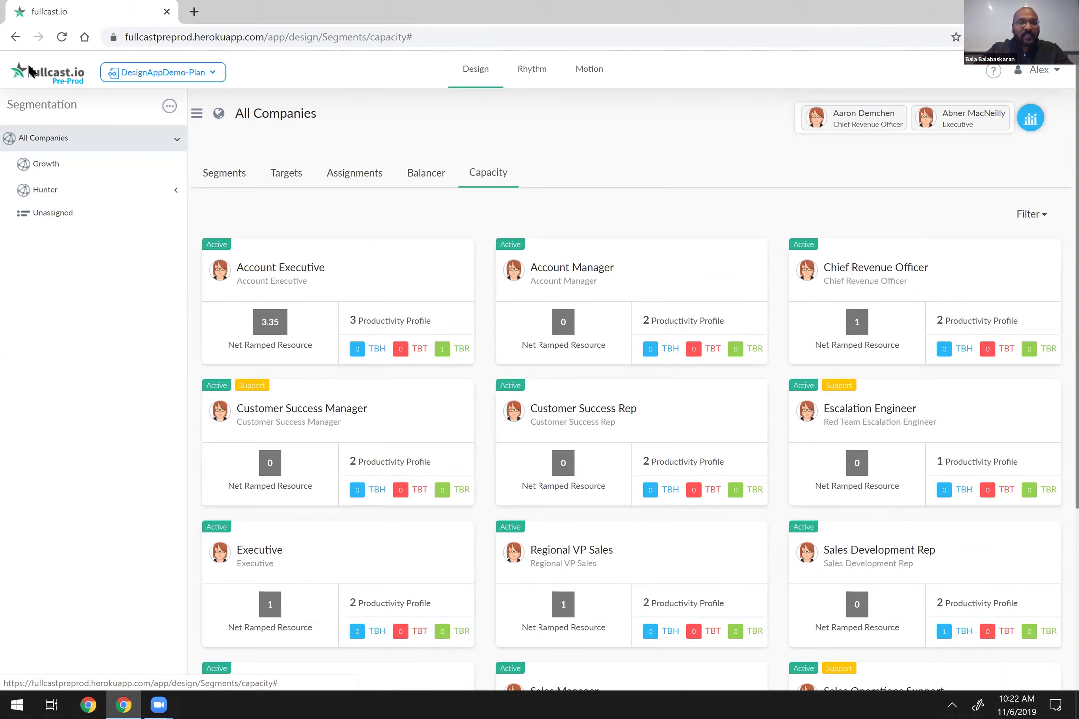
Review the assignments of All Companies, Hunter and United States.
{"action": "left_click", "coordinate": [370, 166]}
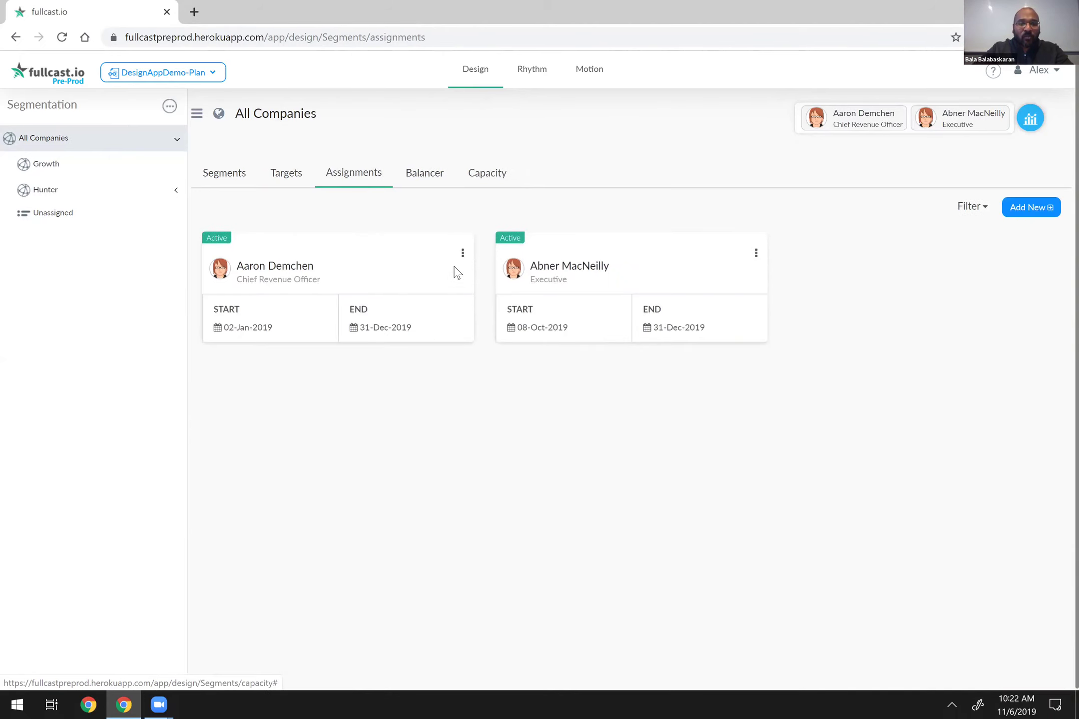
{"action": "left_click", "coordinate": [102, 194]}
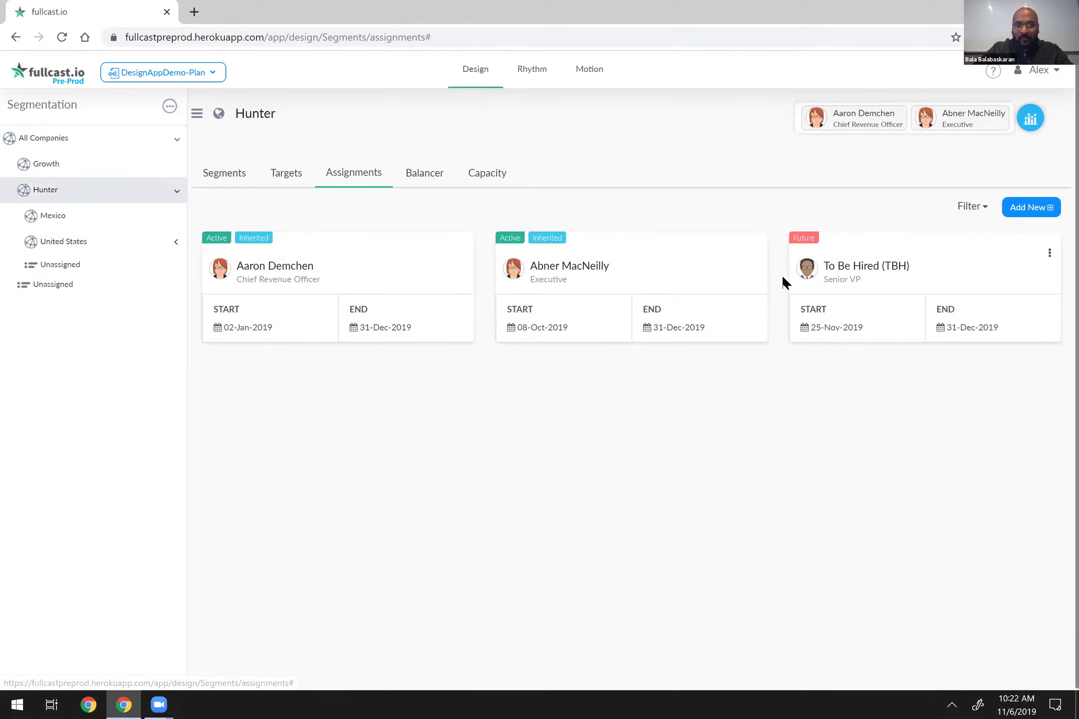
{"action": "left_click", "coordinate": [144, 242]}
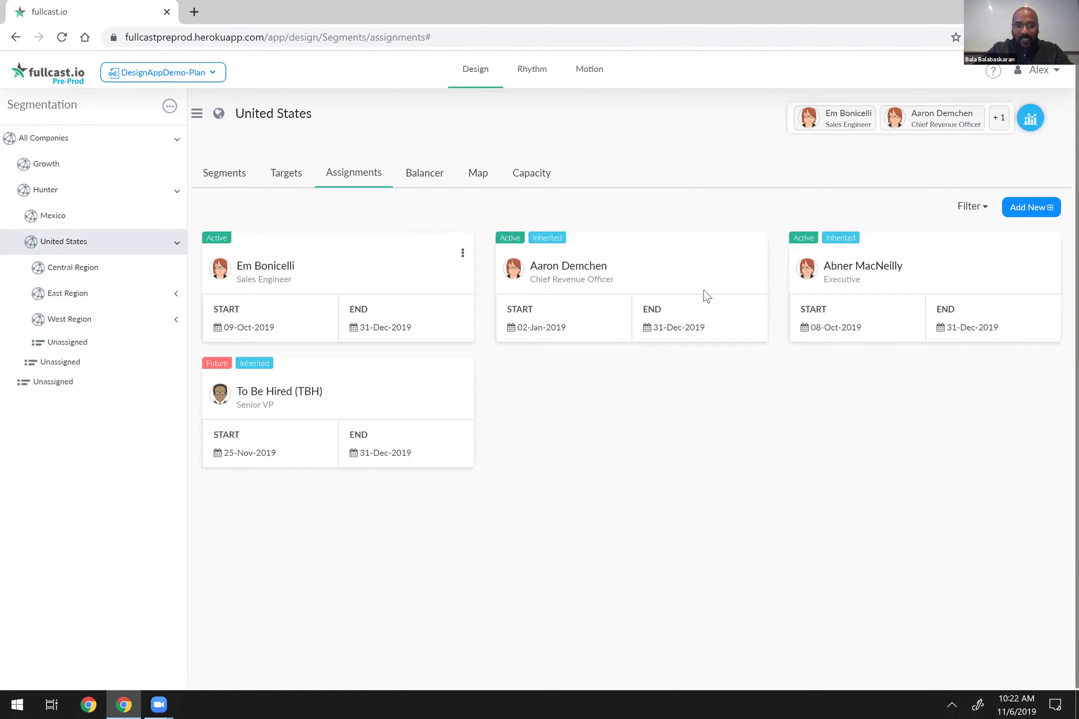
Review the monthly productivity assumptions of the United States Sales Engineer assignment and return to the assignments without saving.
{"action": "left_click", "coordinate": [462, 253]}
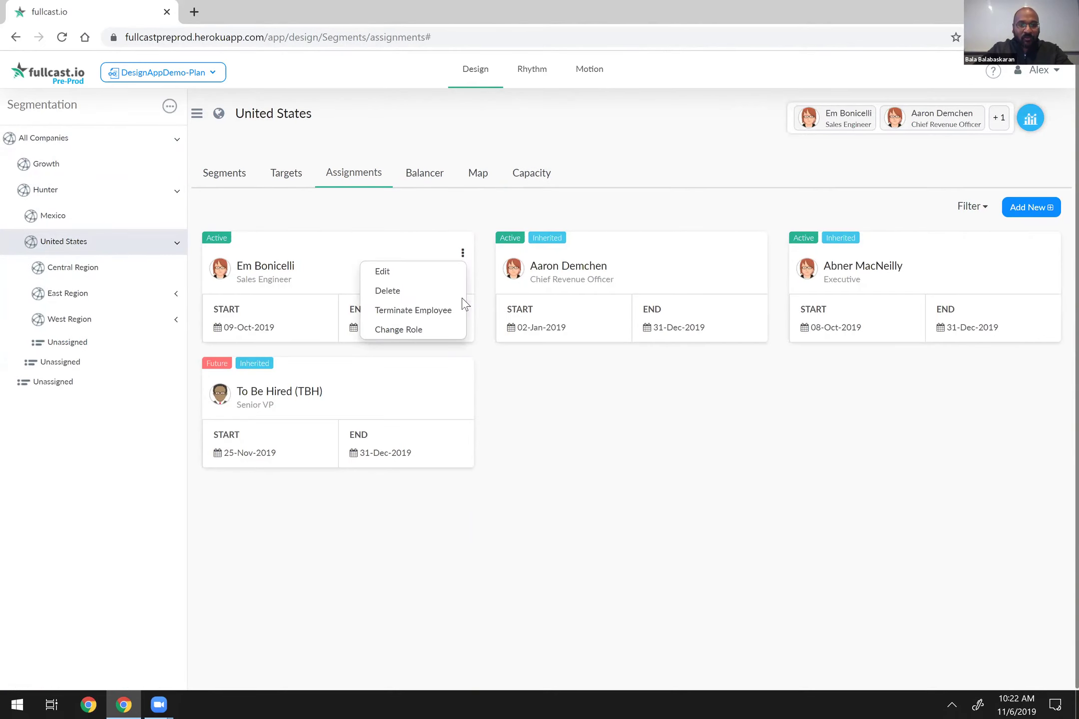
{"action": "left_click", "coordinate": [382, 271]}
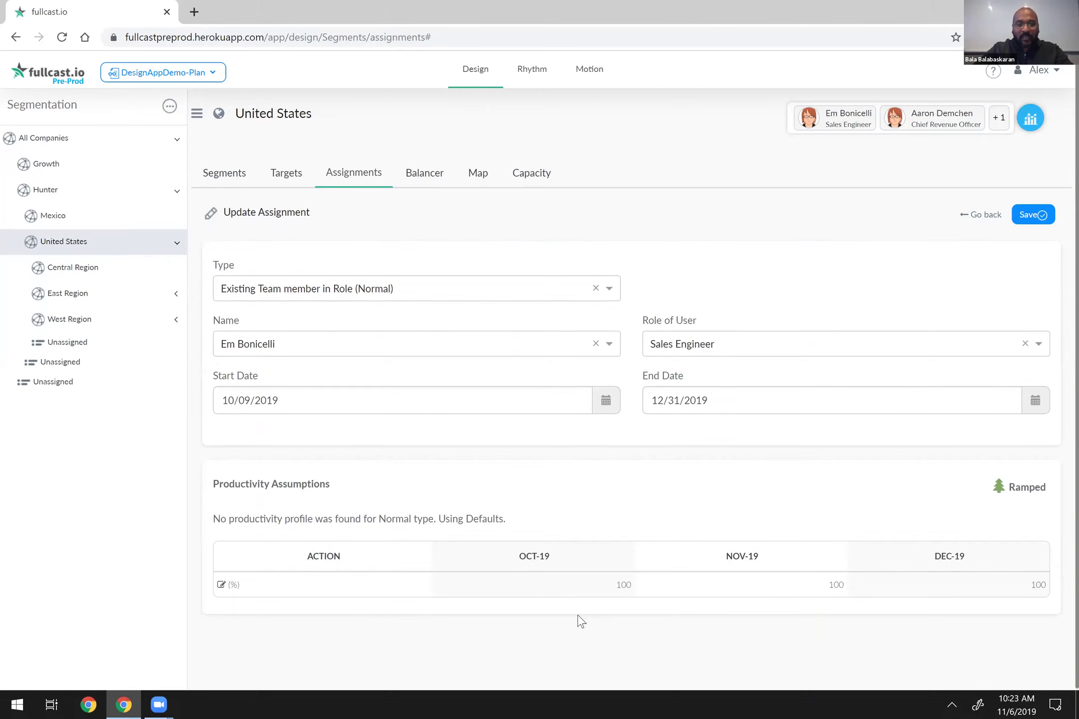
{"action": "left_click", "coordinate": [222, 585]}
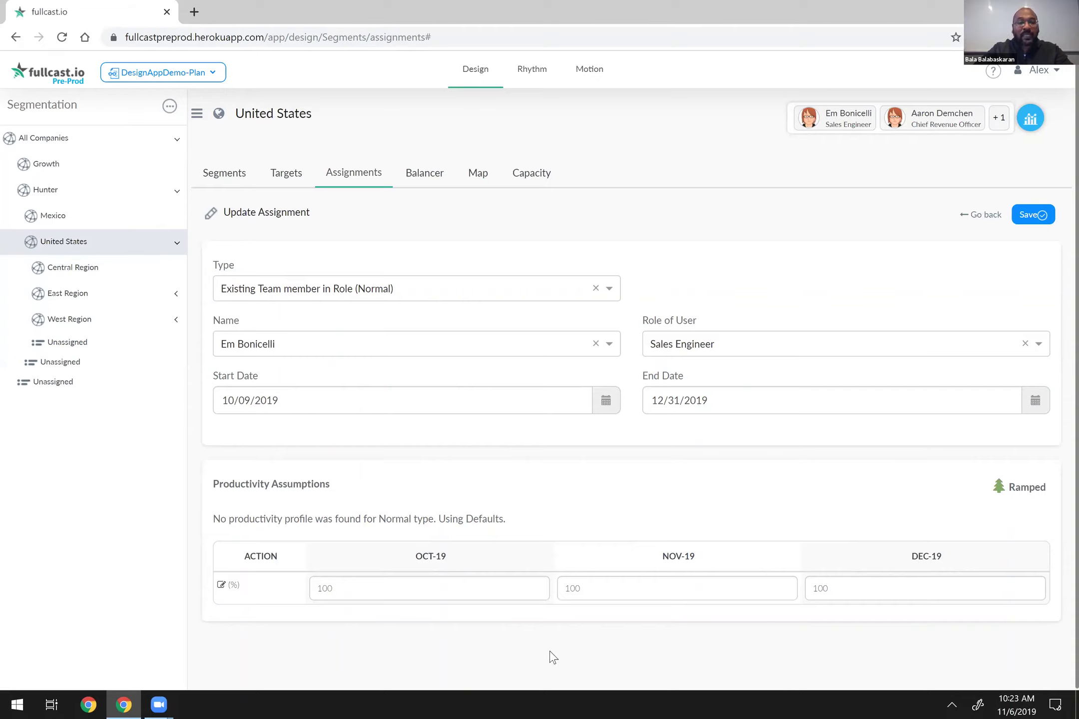
{"action": "left_click", "coordinate": [20, 40]}
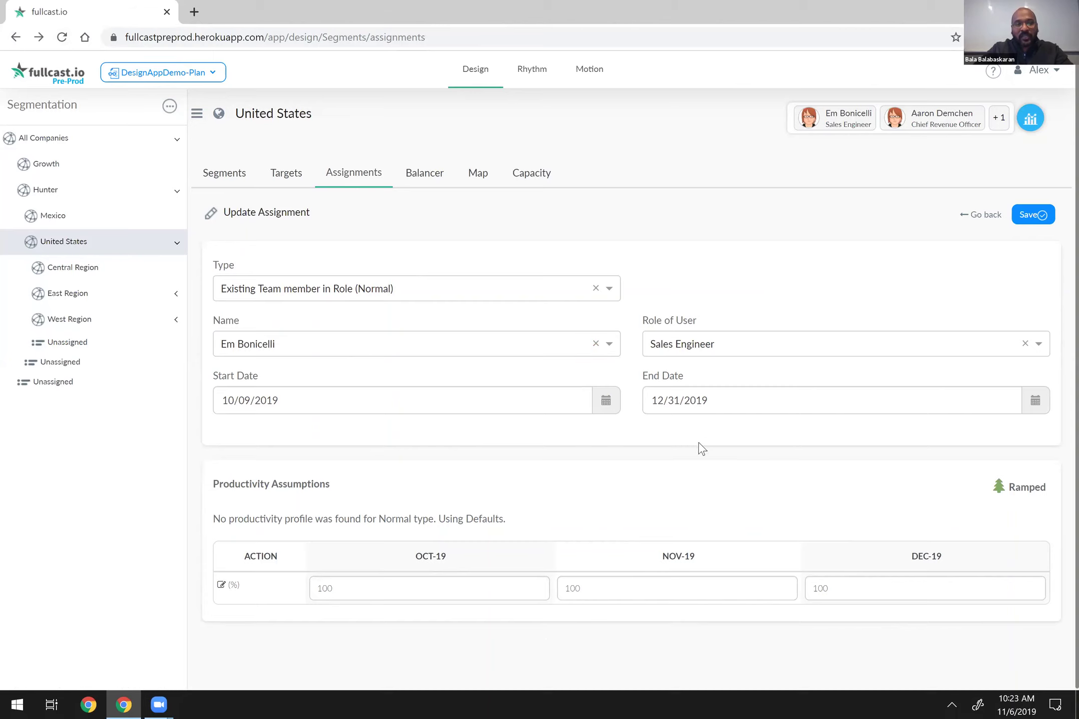
{"action": "left_click", "coordinate": [16, 39]}
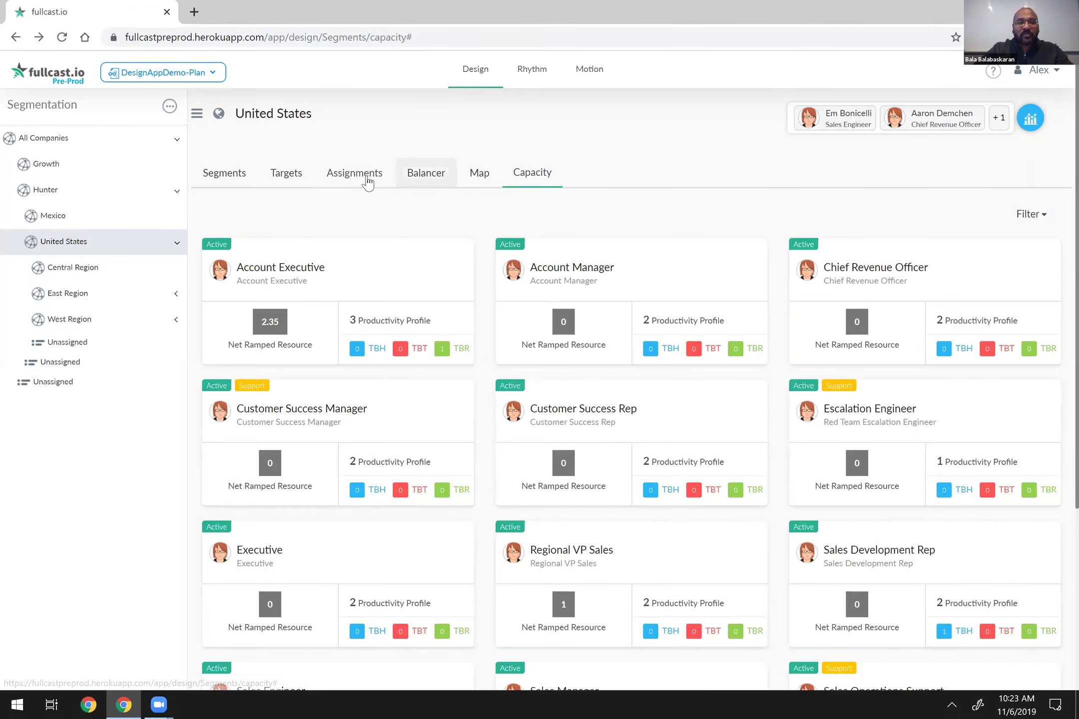
{"action": "left_click", "coordinate": [367, 183]}
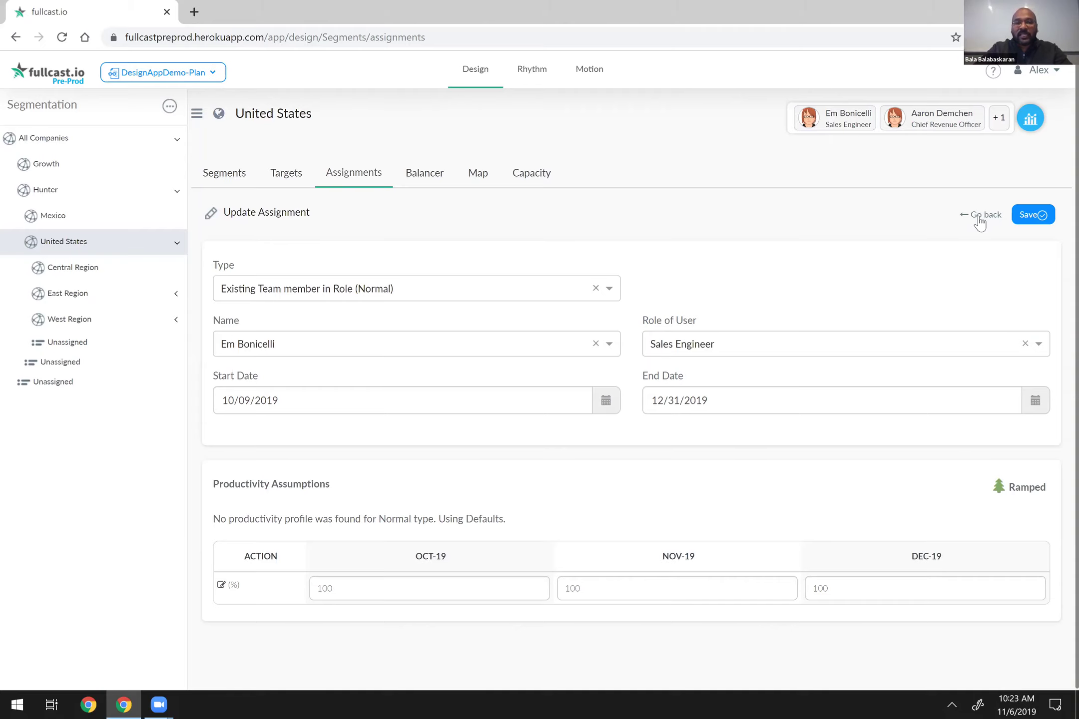
{"action": "left_click", "coordinate": [980, 216]}
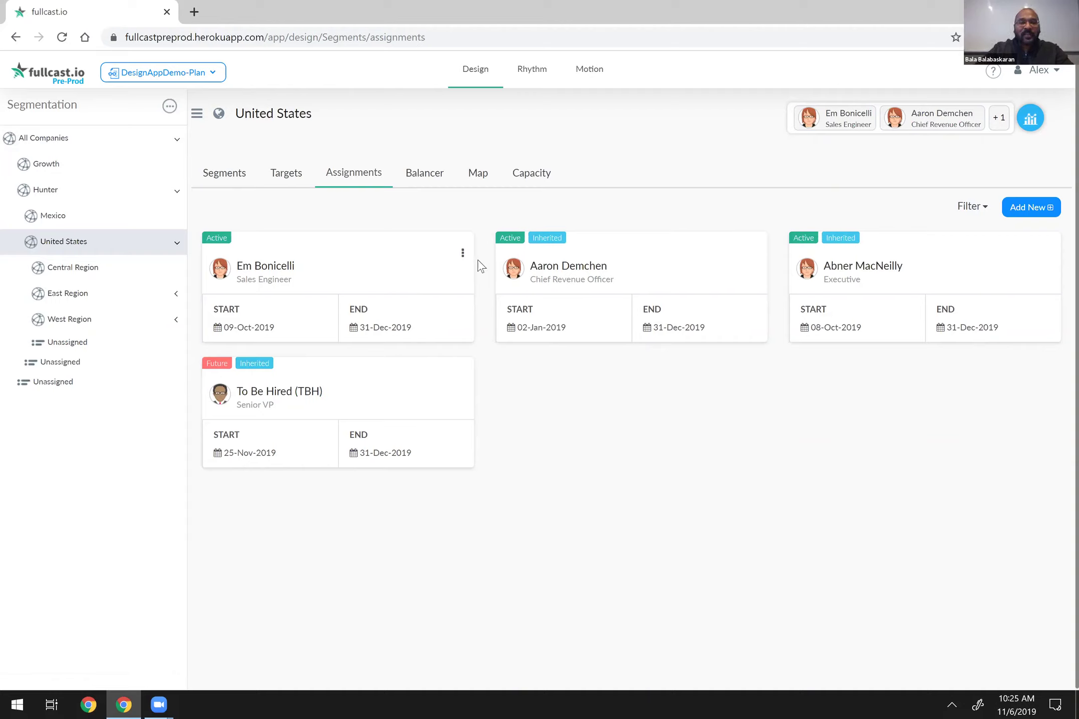
Try a role change for the United States Sales Engineer, ending the old role on 11/11/2019 and choosing Customer Success Manager as new role.
{"action": "left_click", "coordinate": [462, 253]}
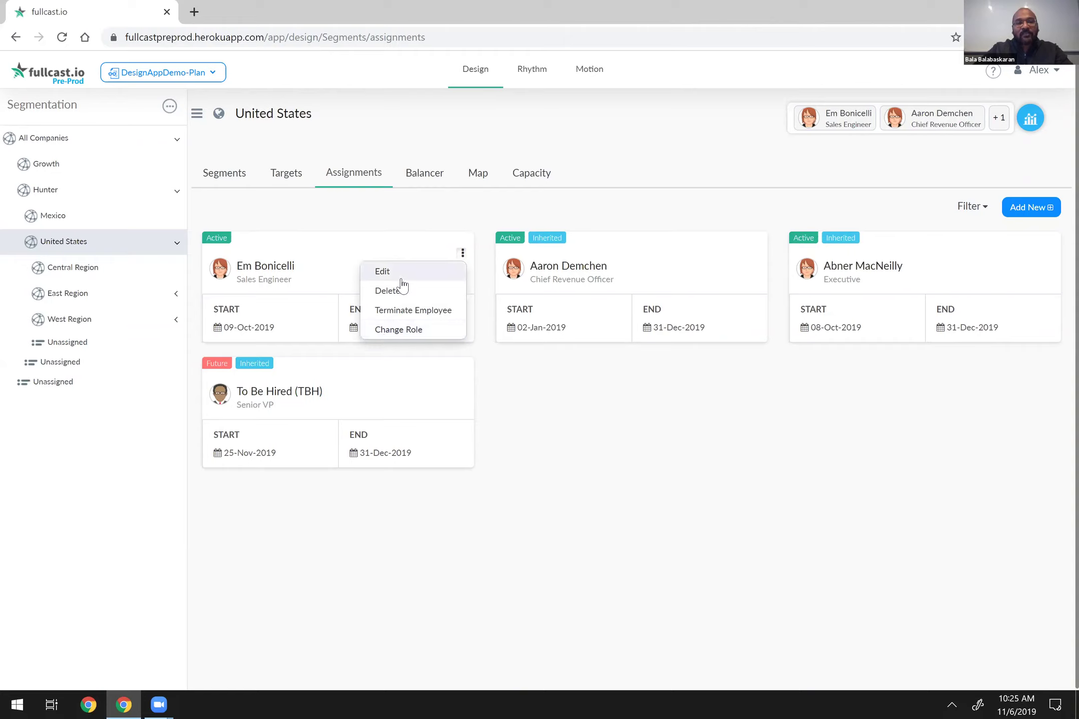
{"action": "left_click", "coordinate": [438, 330]}
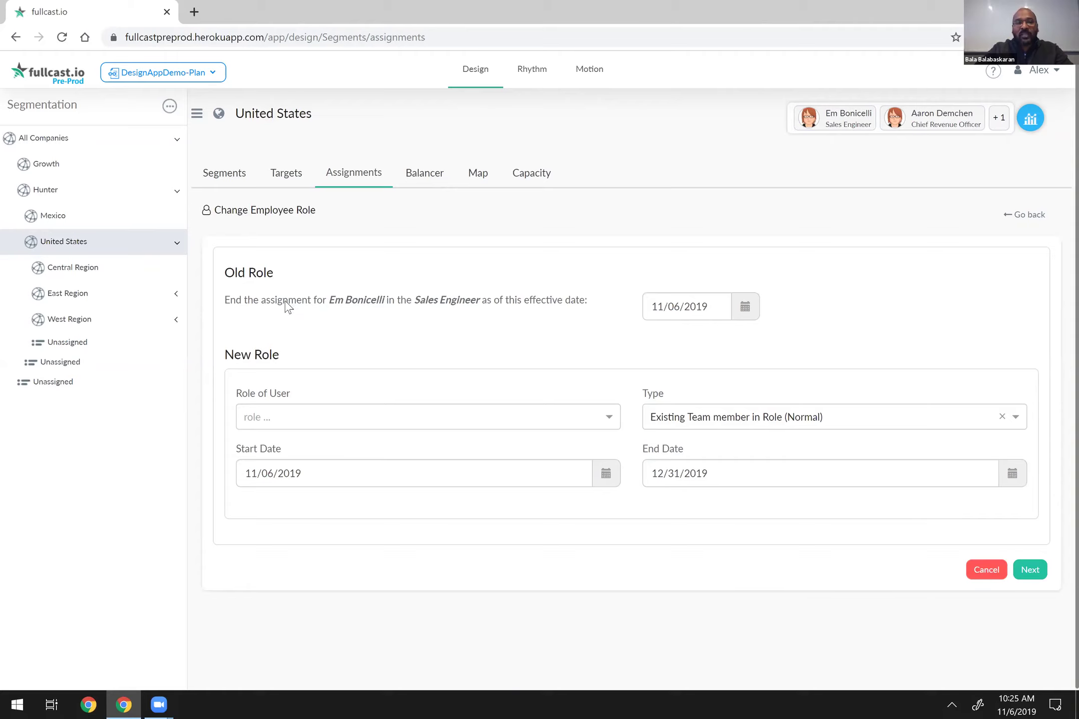
{"action": "left_click", "coordinate": [752, 313]}
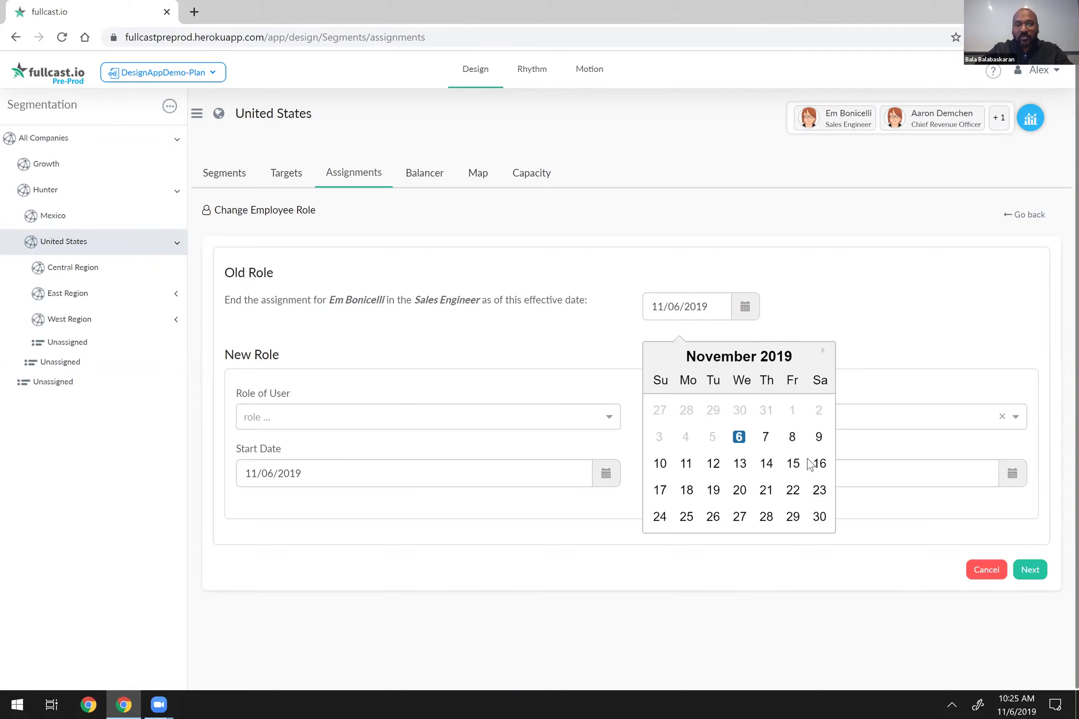
{"action": "left_click", "coordinate": [686, 463]}
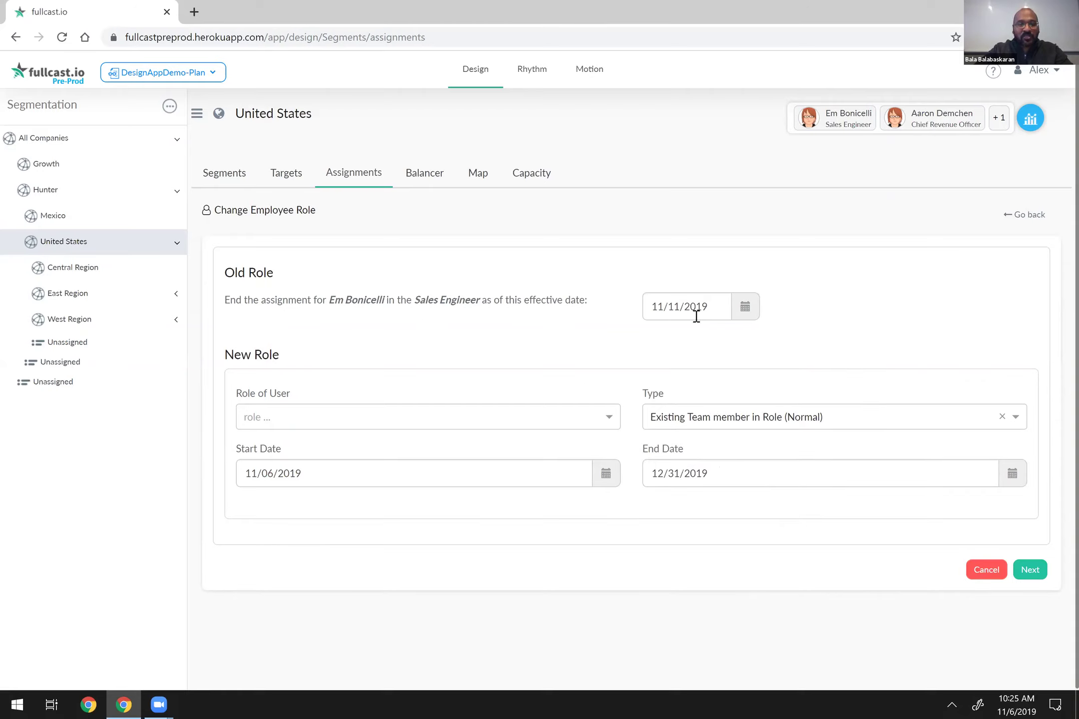
{"action": "left_click", "coordinate": [575, 417]}
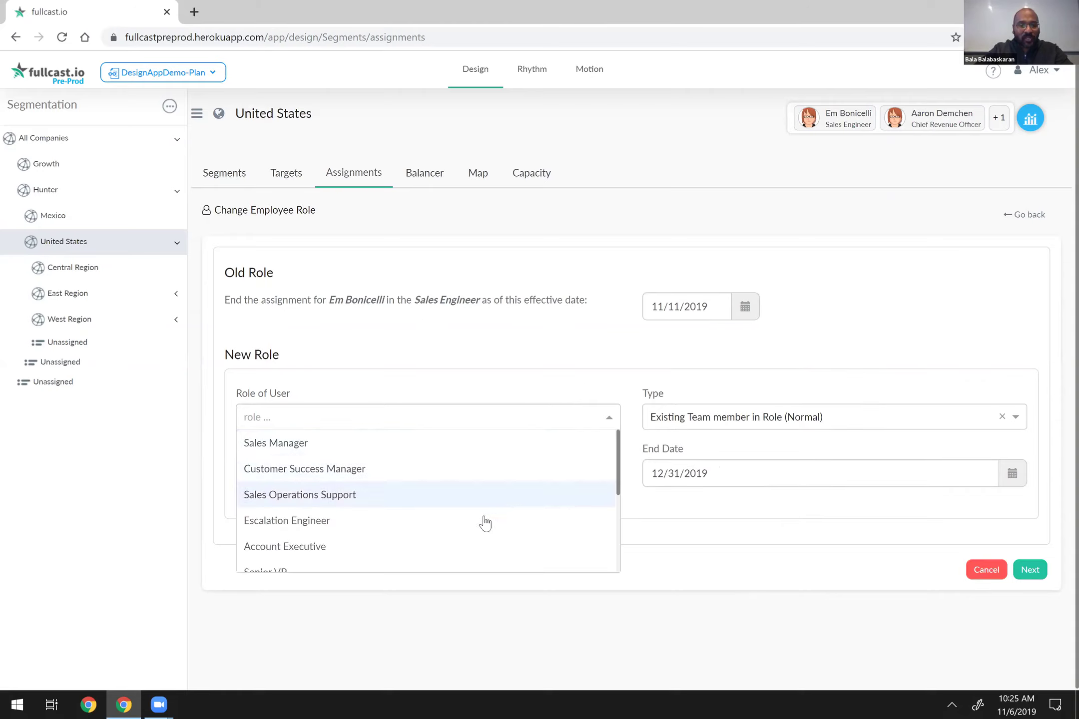
{"action": "left_click", "coordinate": [484, 469]}
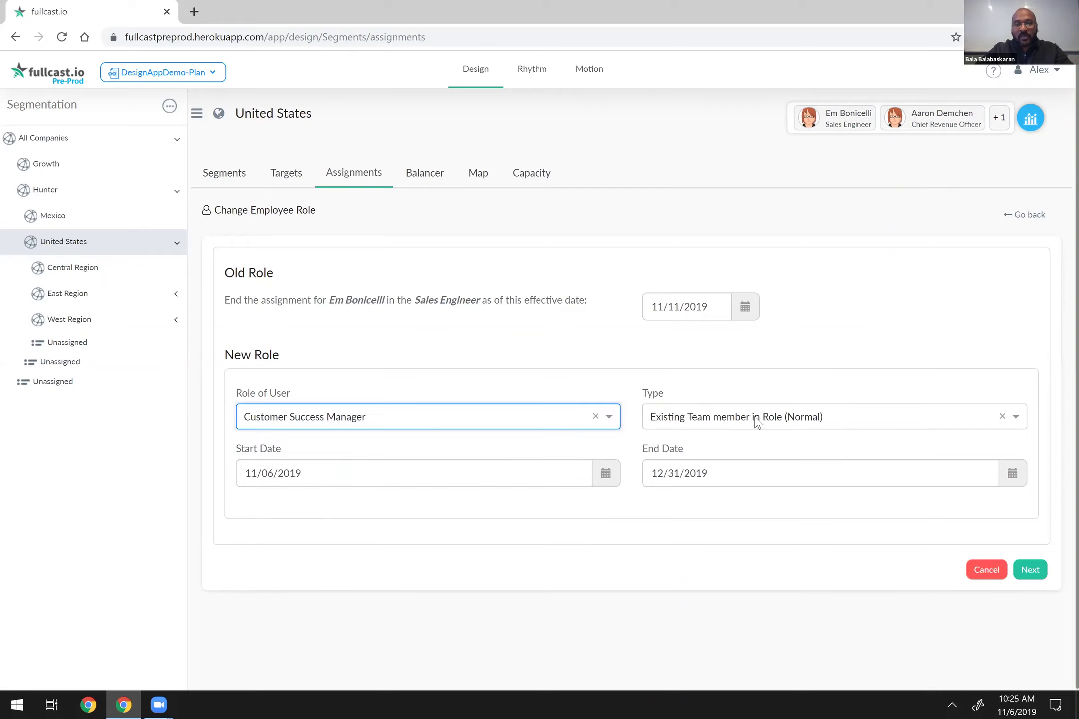
{"action": "left_click", "coordinate": [1033, 569]}
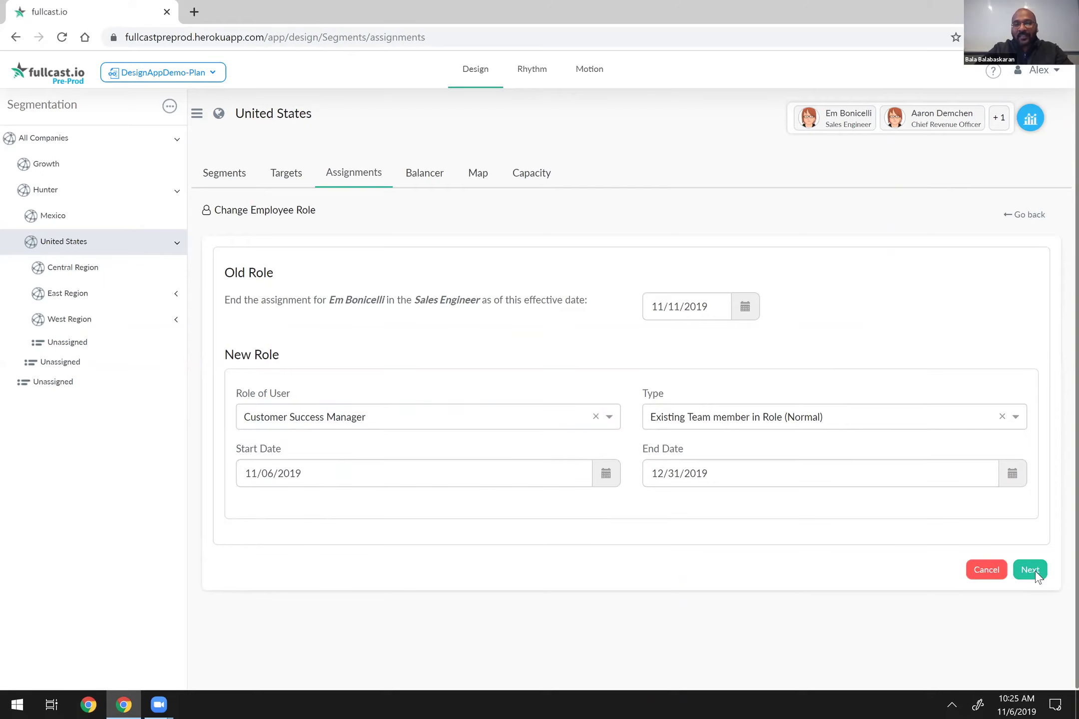
Choose a replacement coverage person, mark the current Sales Engineer role as to be replaced, and cancel the role change.
{"action": "left_click_drag", "start_coordinate": [312, 382], "coordinate": [271, 390]}
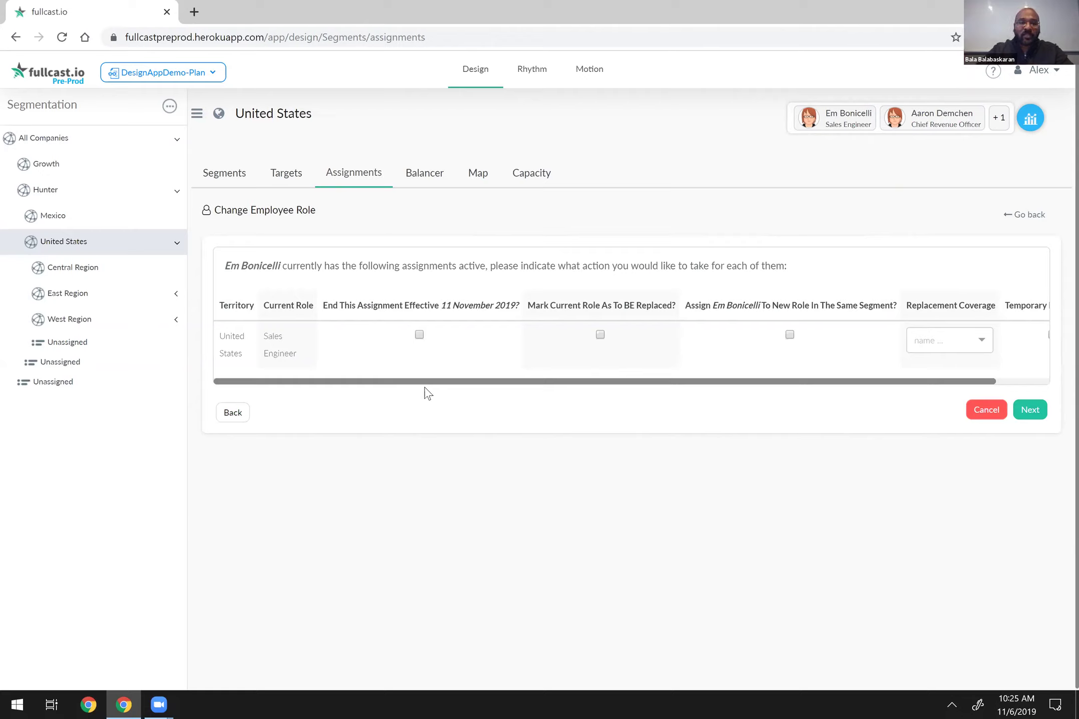
{"action": "left_click", "coordinate": [937, 346]}
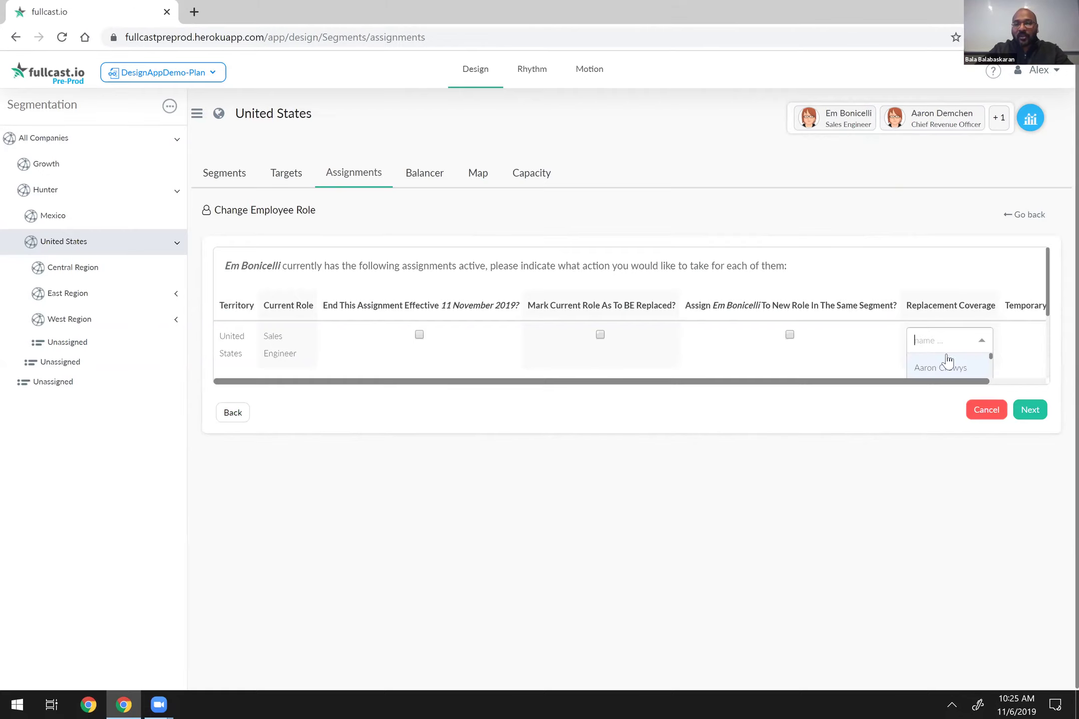
{"action": "scroll", "coordinate": [949, 339], "scroll_direction": "down", "scroll_amount": 3}
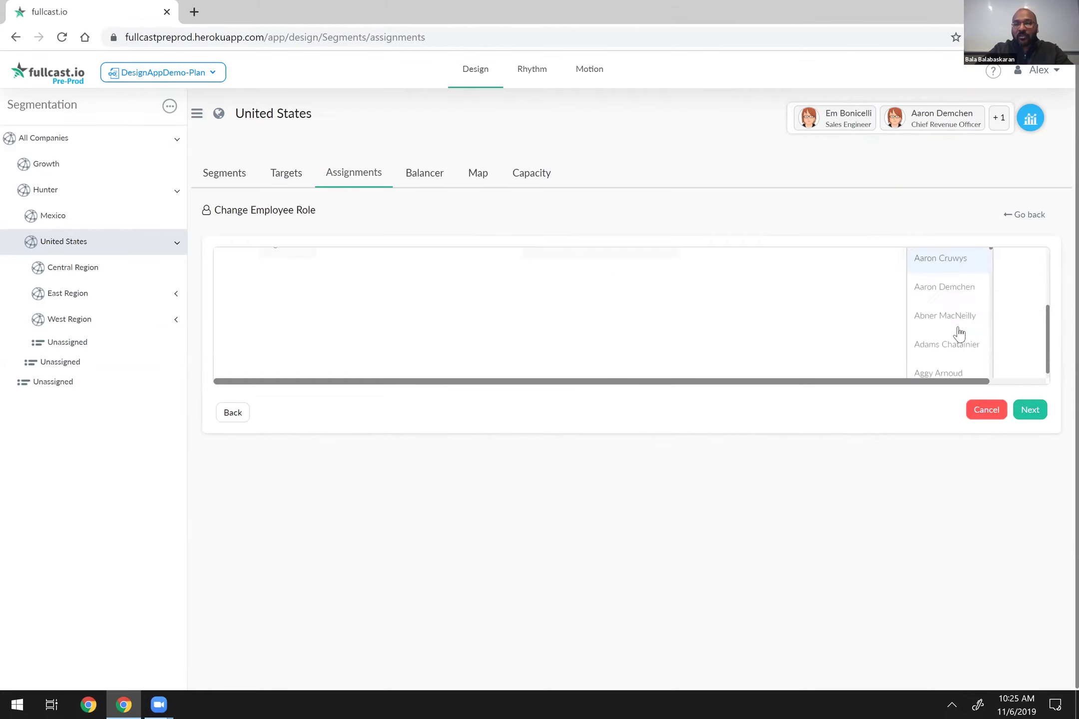
{"action": "left_click", "coordinate": [912, 320]}
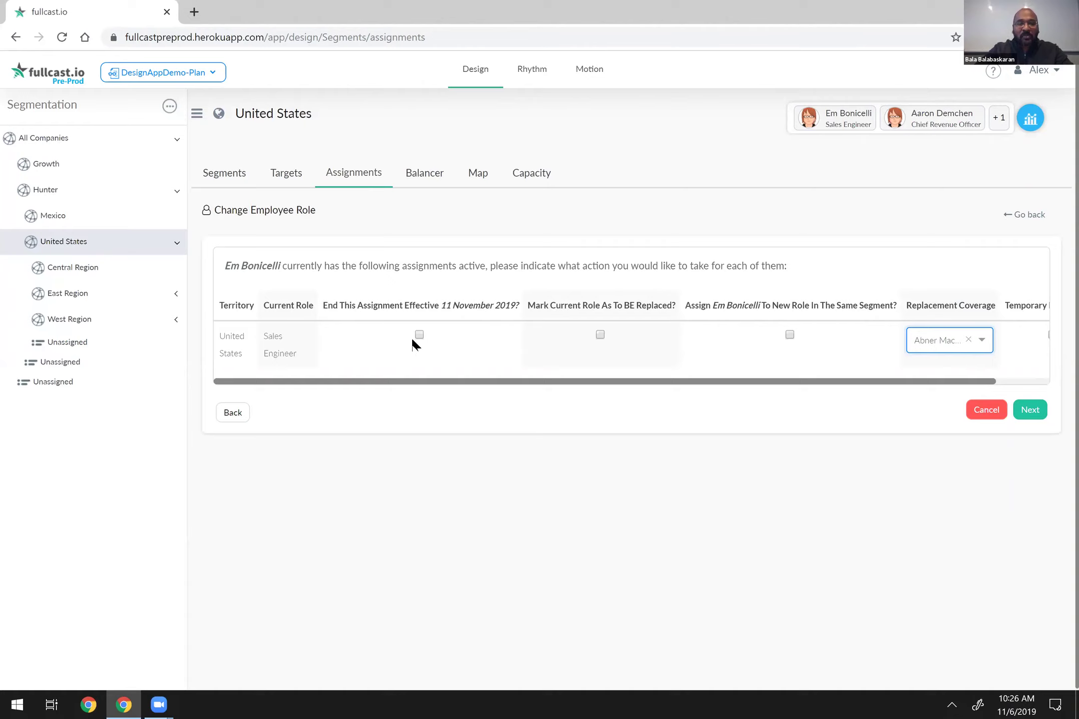
{"action": "left_click", "coordinate": [600, 335]}
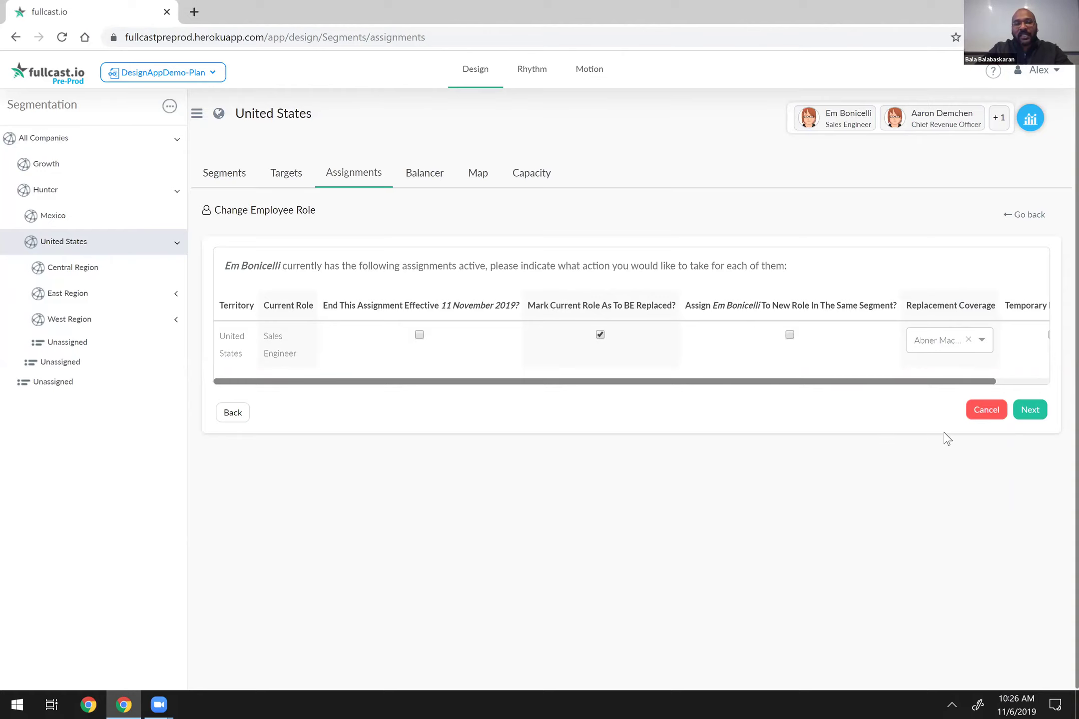
{"action": "left_click", "coordinate": [978, 418]}
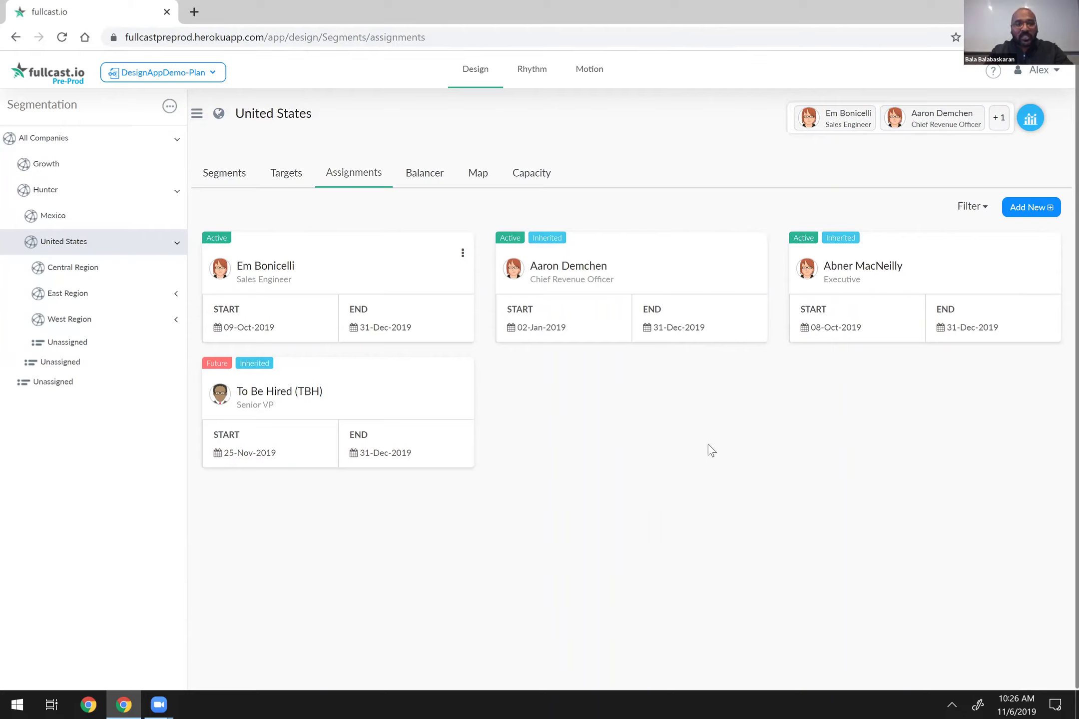
Go to Hunter's assignments and show the actions available for the To Be Hired Senior VP.
{"action": "left_click", "coordinate": [52, 144]}
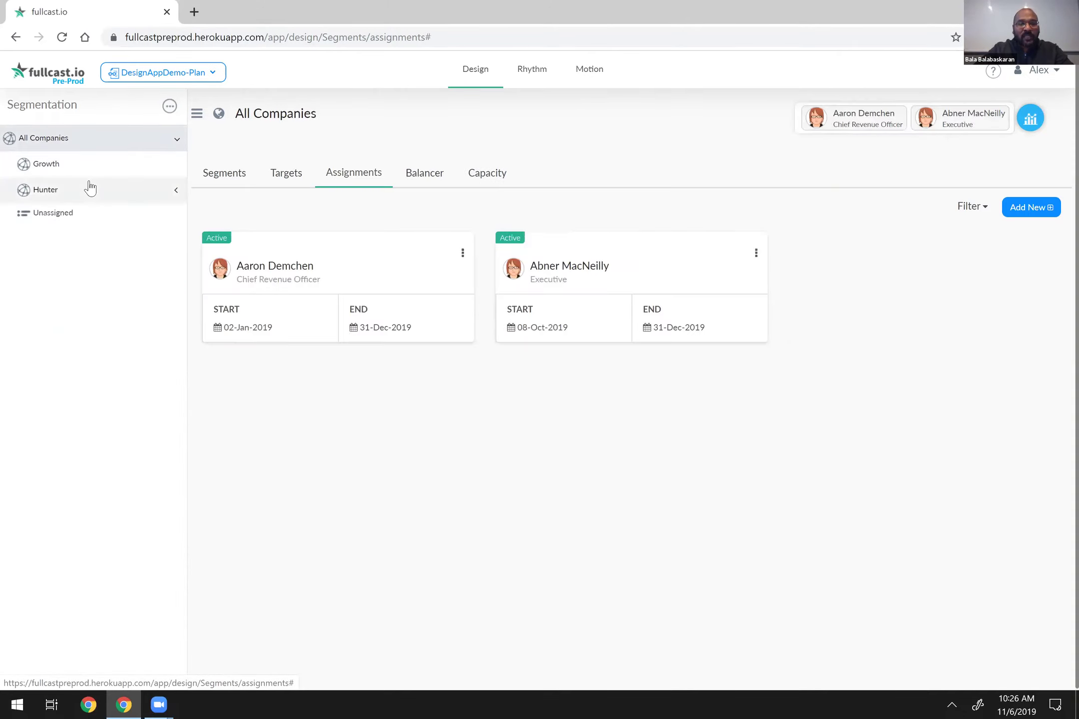
{"action": "left_click", "coordinate": [90, 188]}
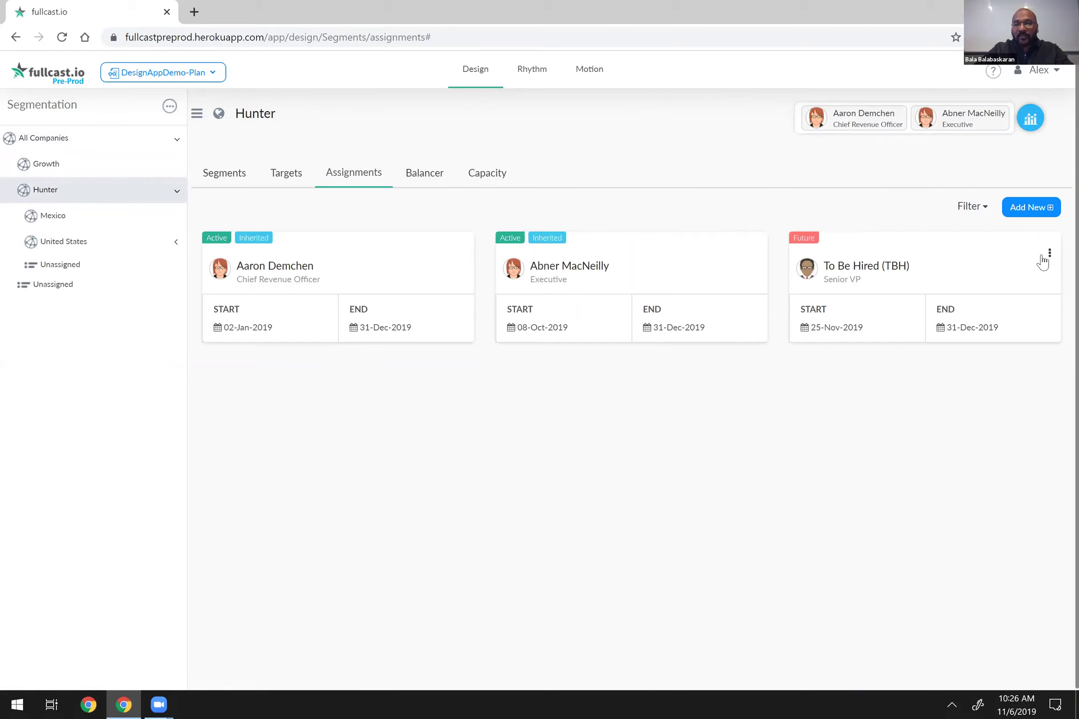
{"action": "left_click", "coordinate": [1049, 253]}
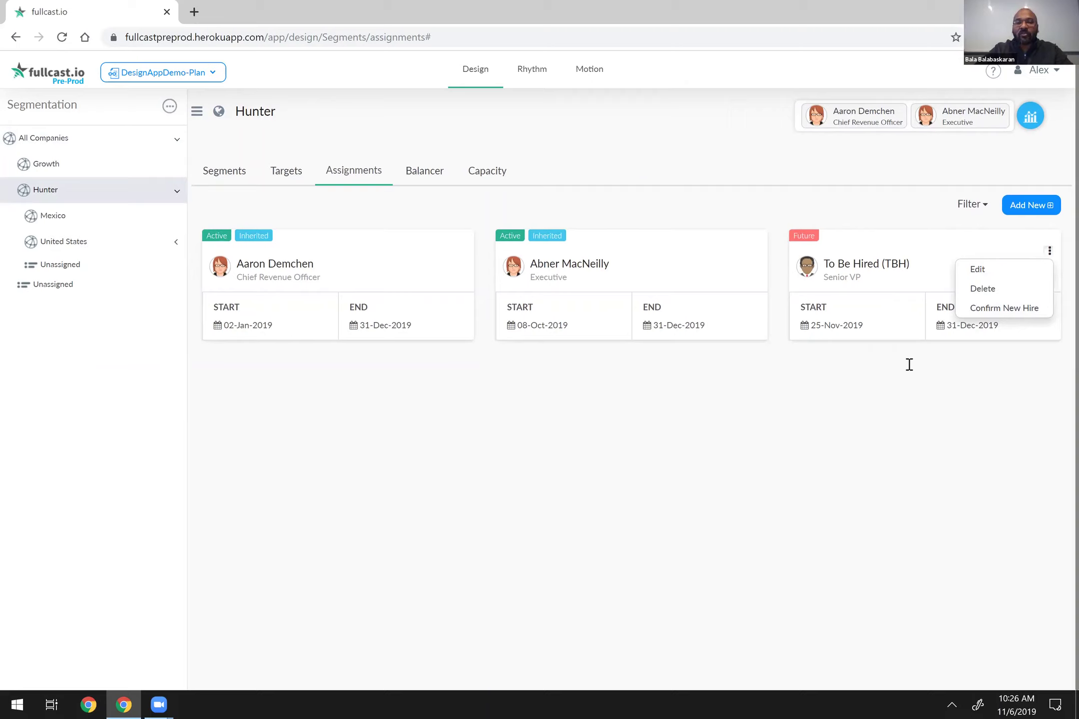
View the Coverage Report builder among Hunter's charts and reports, and return to the assignments.
{"action": "left_click", "coordinate": [947, 476]}
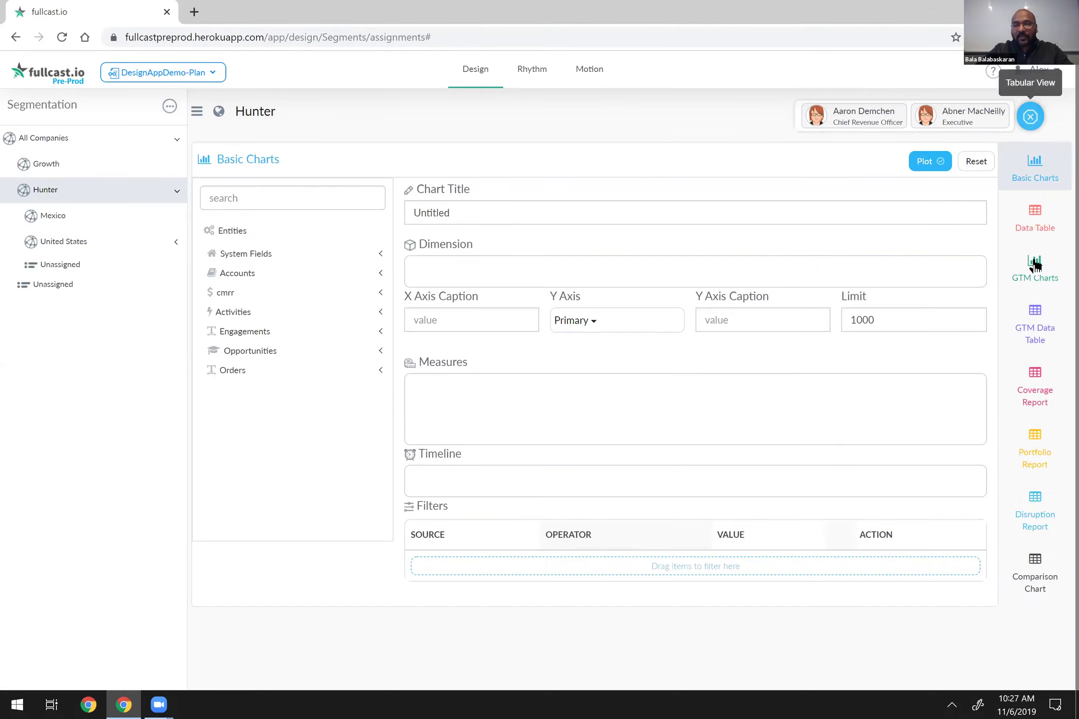
{"action": "left_click", "coordinate": [1041, 394]}
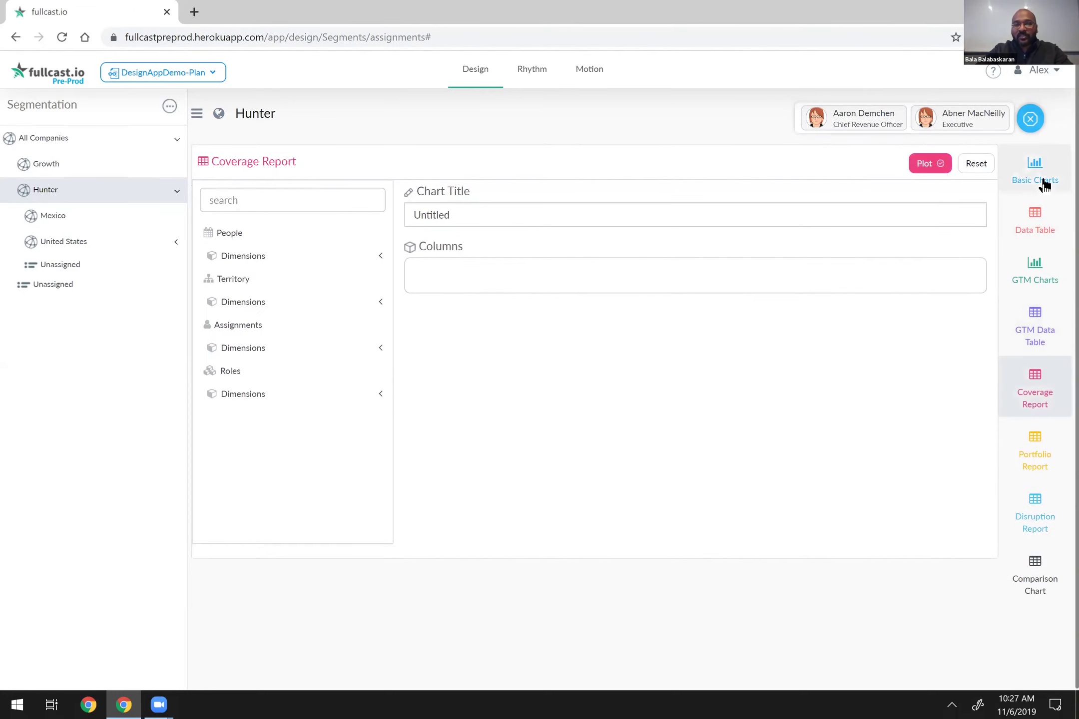
{"action": "left_click", "coordinate": [1032, 119]}
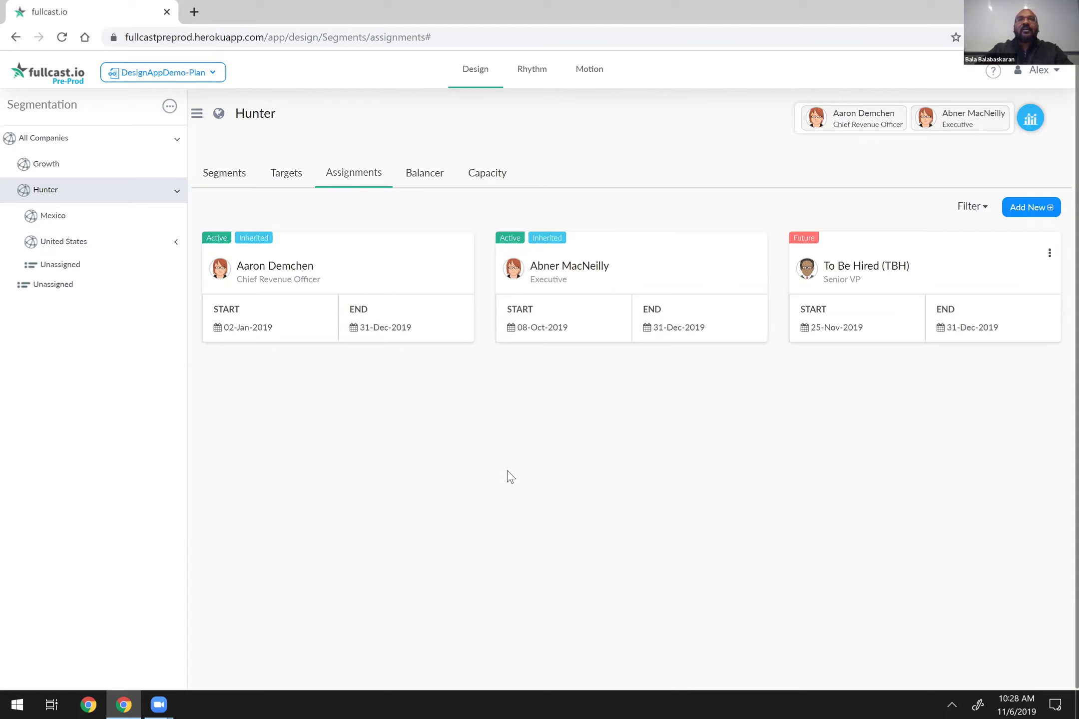
Switch to the segments view and view the account list of the Growth segment.
{"action": "left_click", "coordinate": [230, 185]}
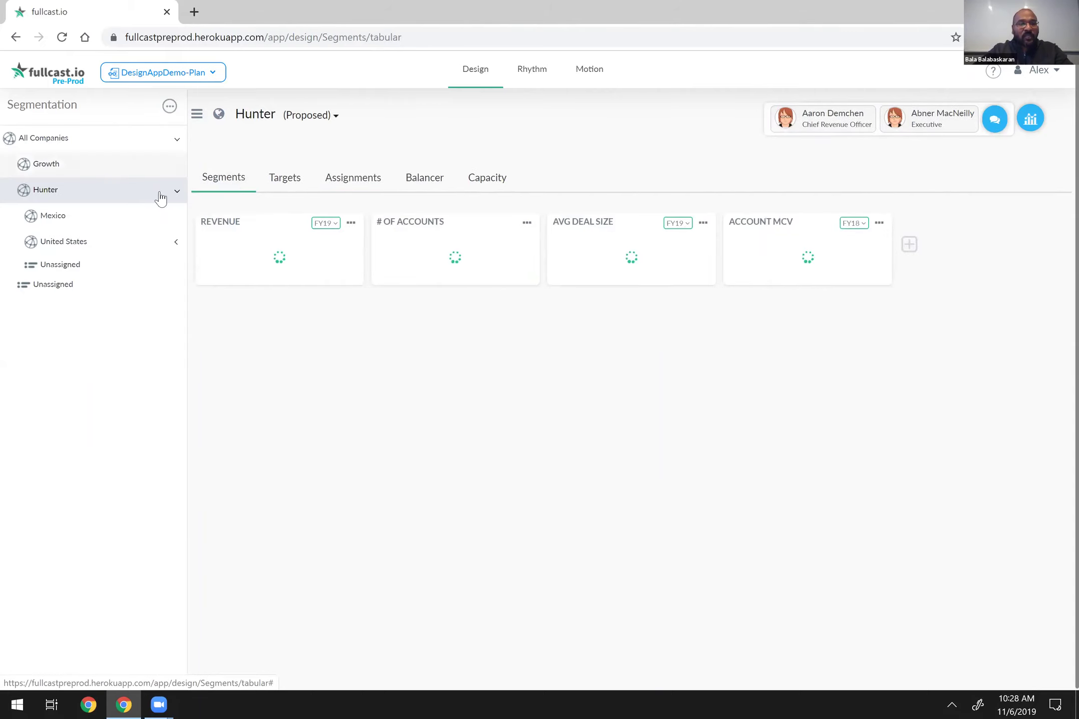
{"action": "left_click", "coordinate": [137, 176]}
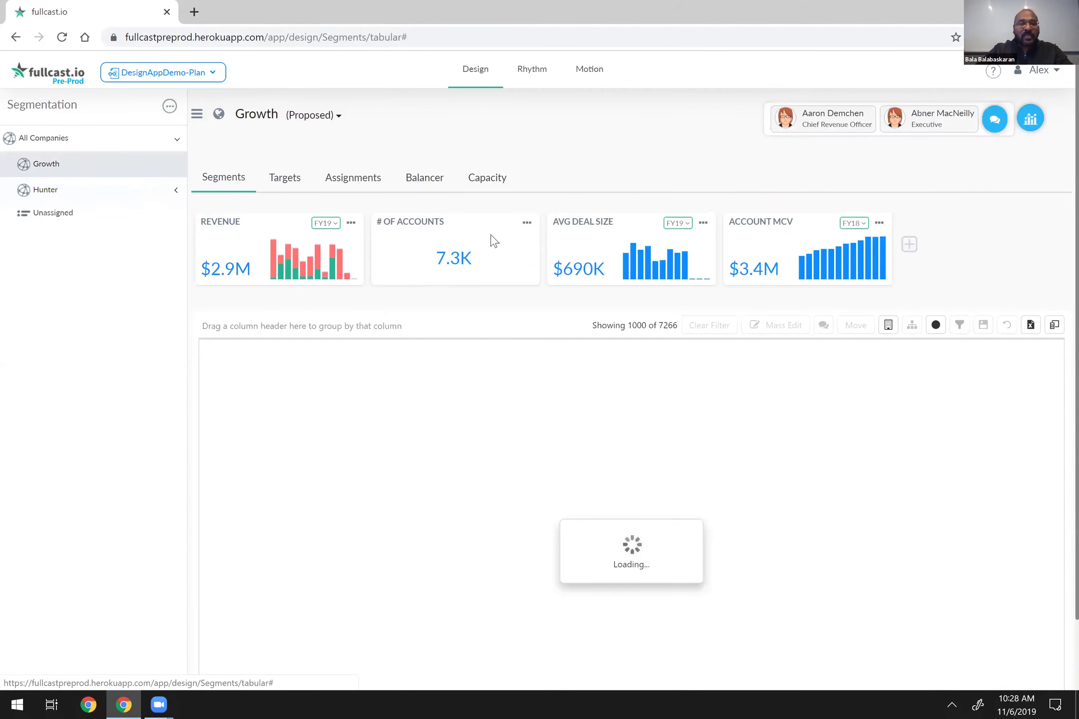
{"action": "left_click", "coordinate": [679, 367]}
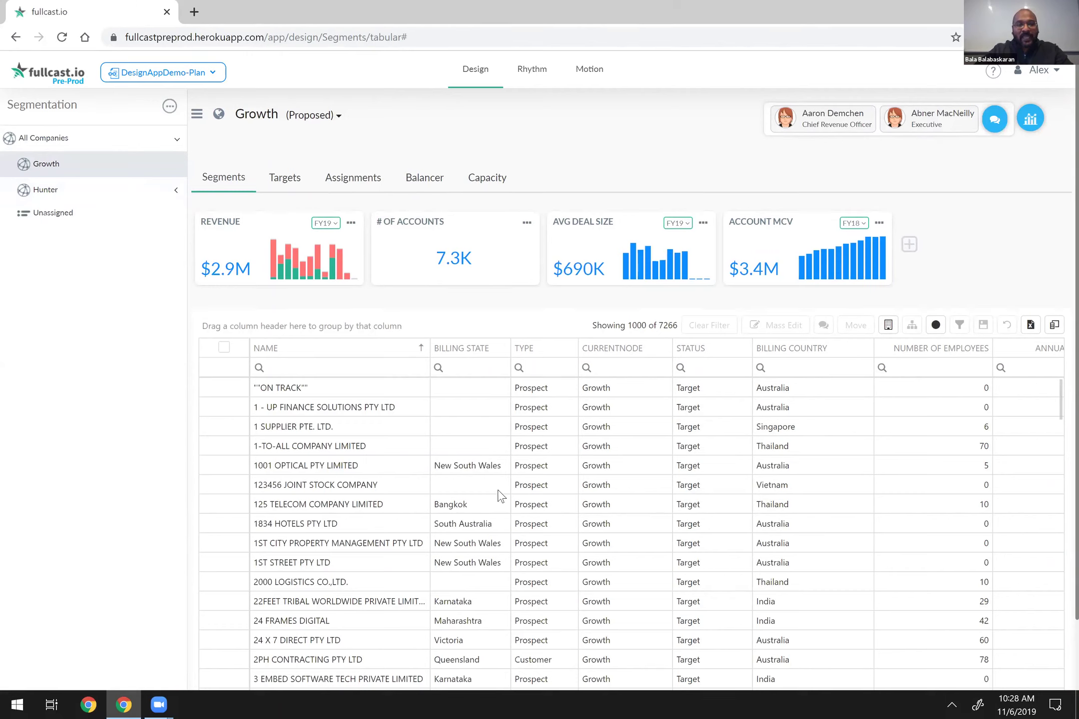
Review the mapping-based and unique-value options for adding a hierarchy under Growth, including the unique field choices, and go back without saving.
{"action": "left_click", "coordinate": [169, 111]}
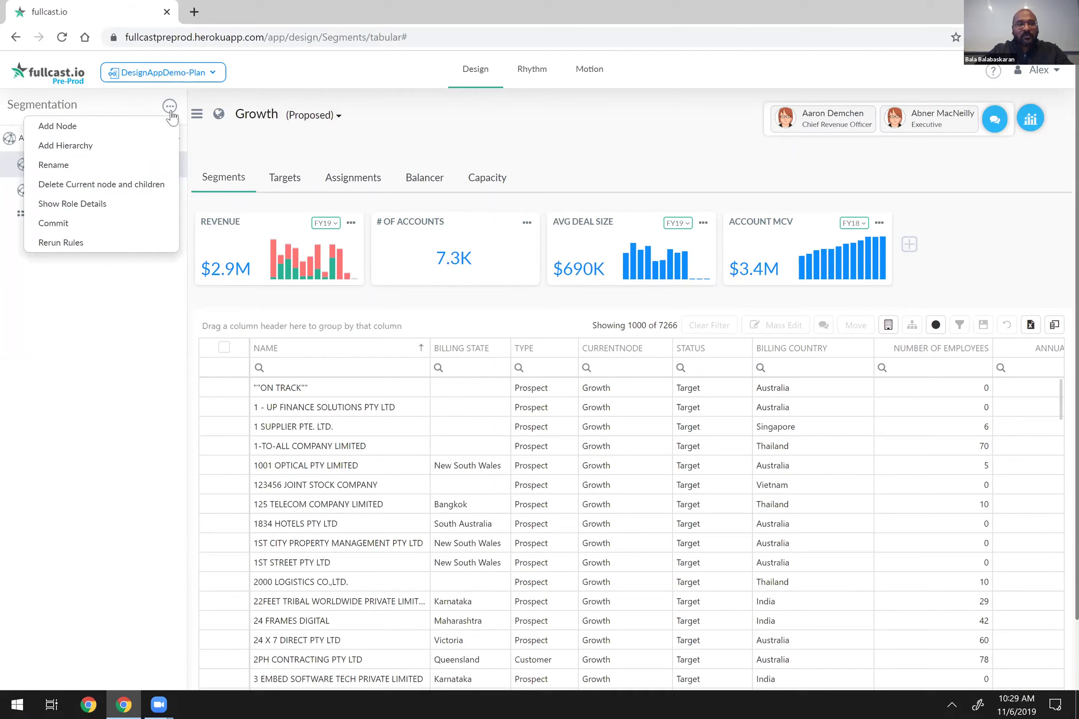
{"action": "left_click", "coordinate": [110, 150]}
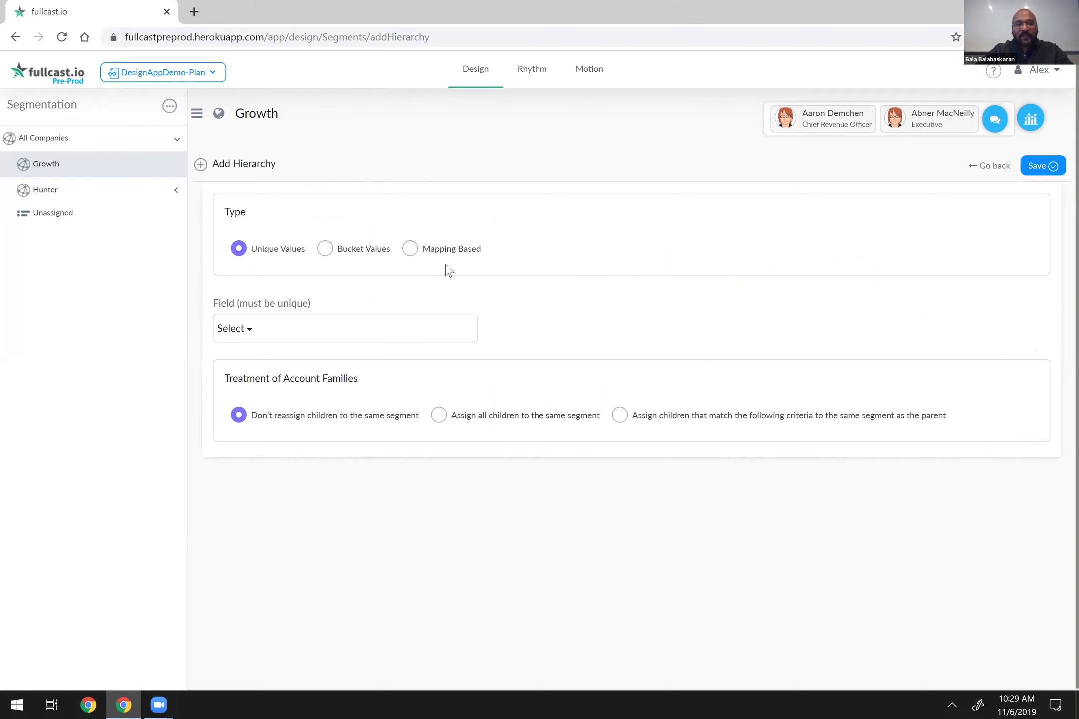
{"action": "left_click", "coordinate": [425, 254]}
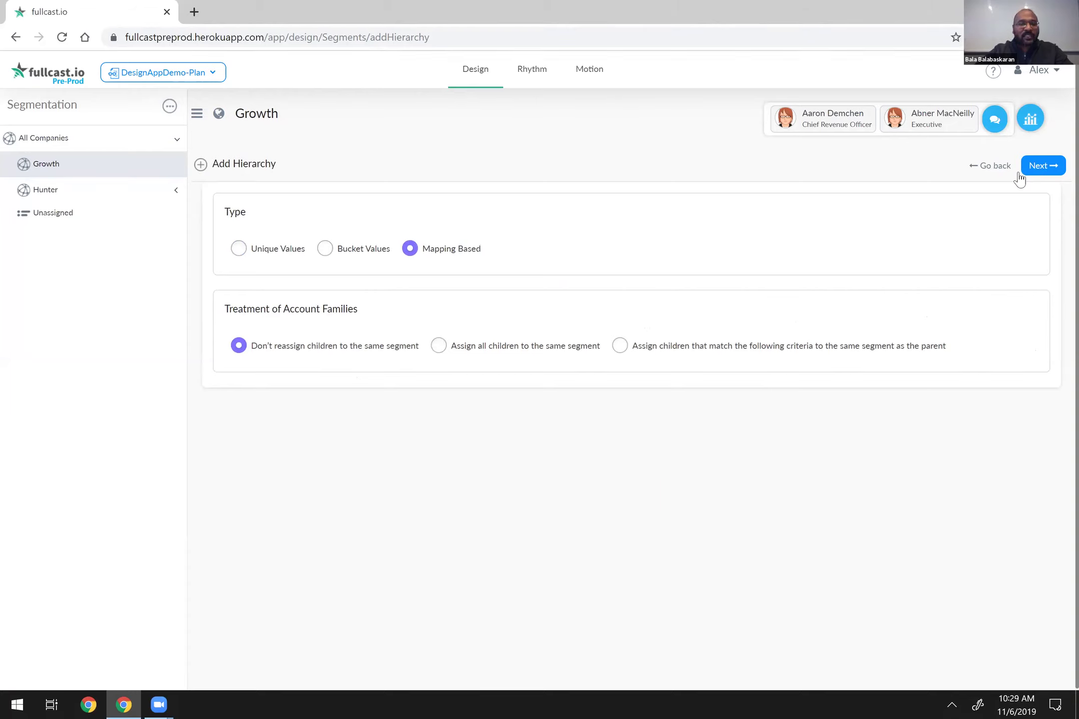
{"action": "left_click", "coordinate": [267, 252]}
{"action": "left_click", "coordinate": [251, 330]}
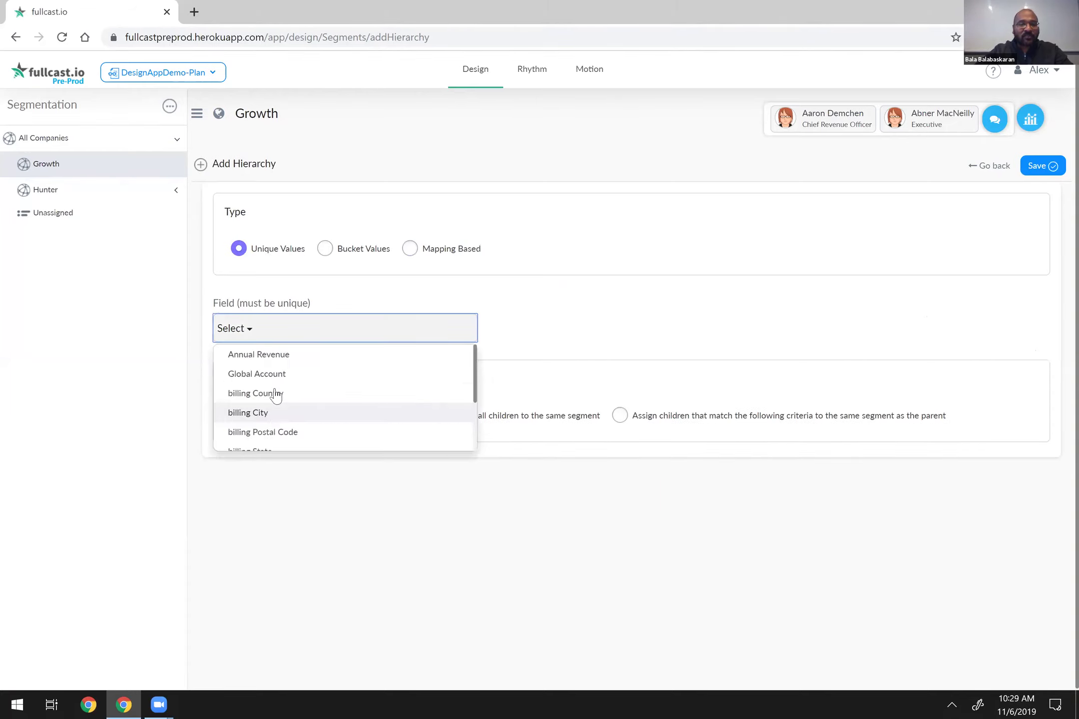
{"action": "left_click", "coordinate": [707, 298]}
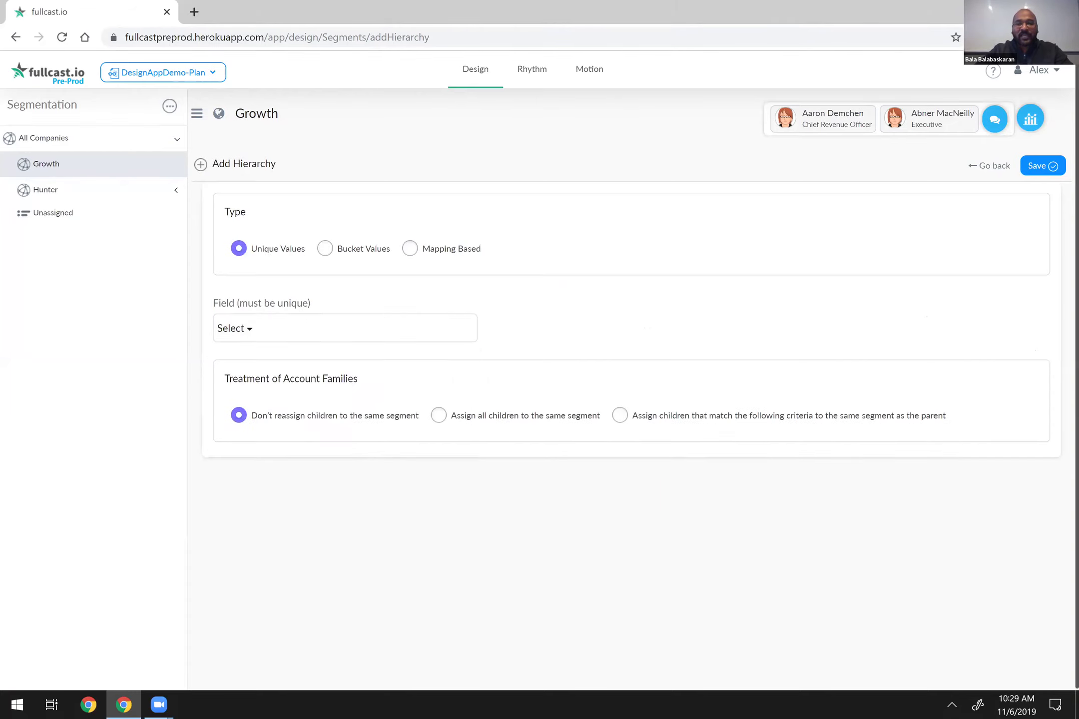
{"action": "left_click", "coordinate": [991, 167]}
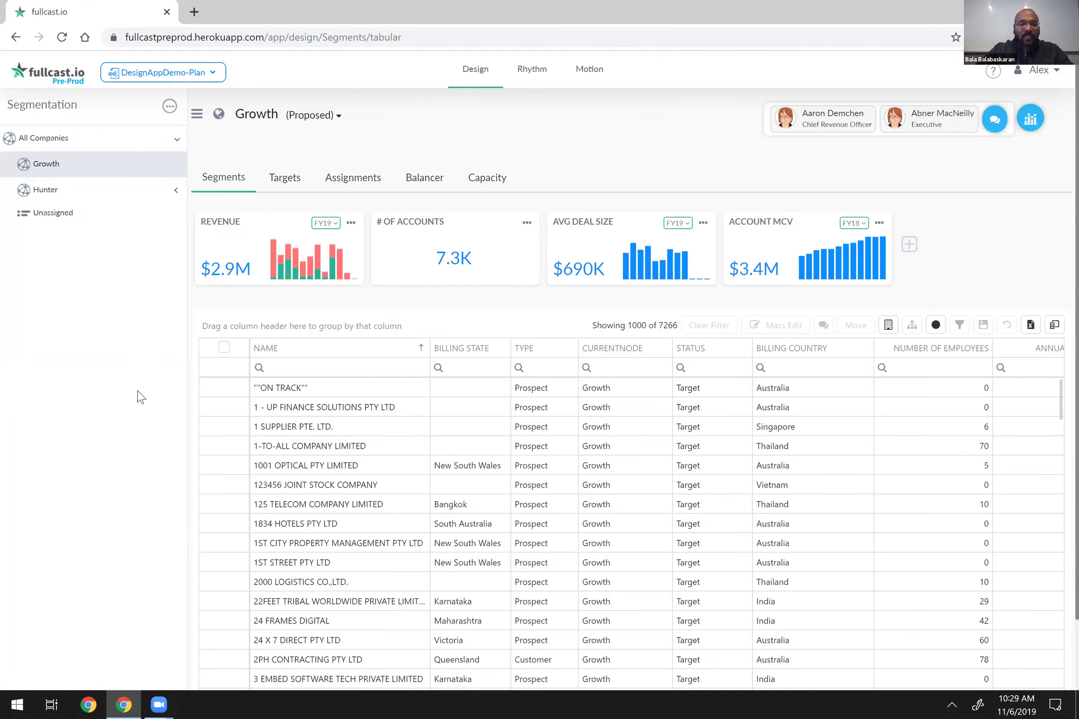
Select the first three Growth accounts, choose United States under Hunter as the target node for moving them, and cancel the move.
{"action": "left_click", "coordinate": [237, 387]}
{"action": "left_click", "coordinate": [236, 407]}
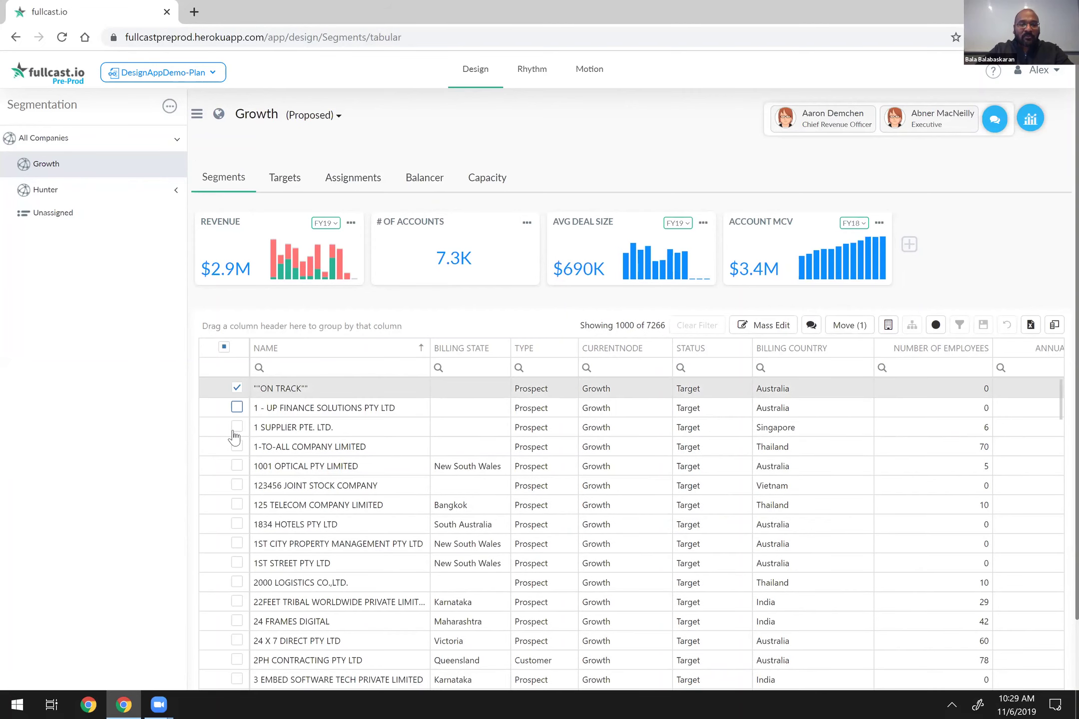
{"action": "left_click", "coordinate": [237, 427]}
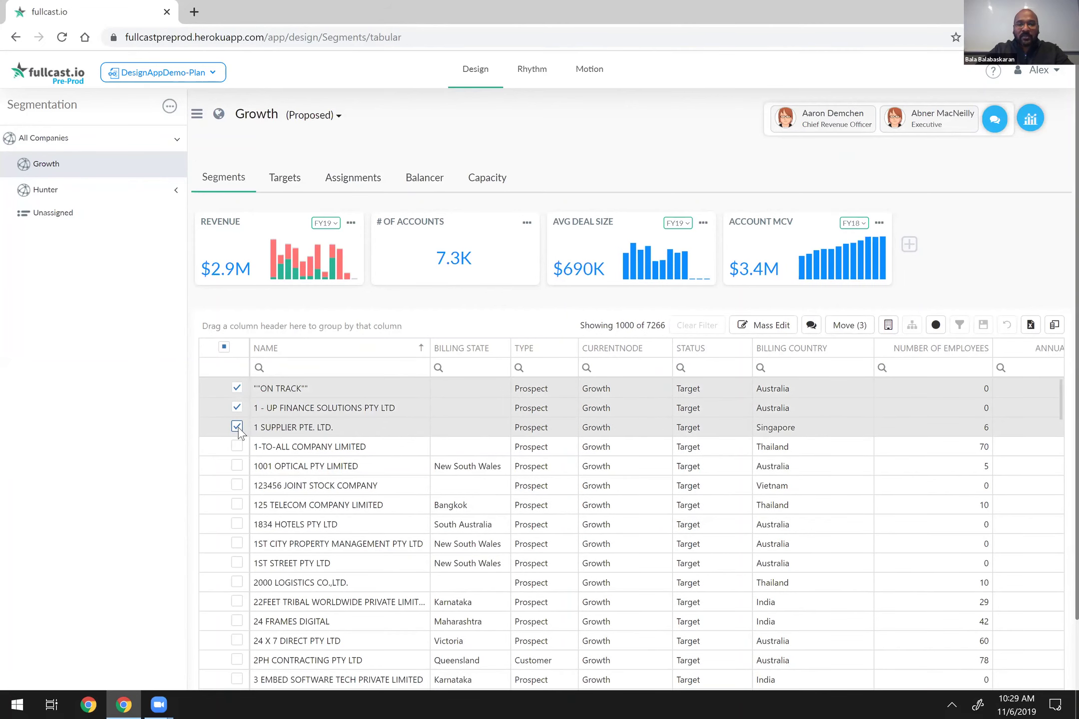
{"action": "left_click", "coordinate": [849, 325]}
{"action": "left_click", "coordinate": [305, 249]}
{"action": "left_click", "coordinate": [299, 301]}
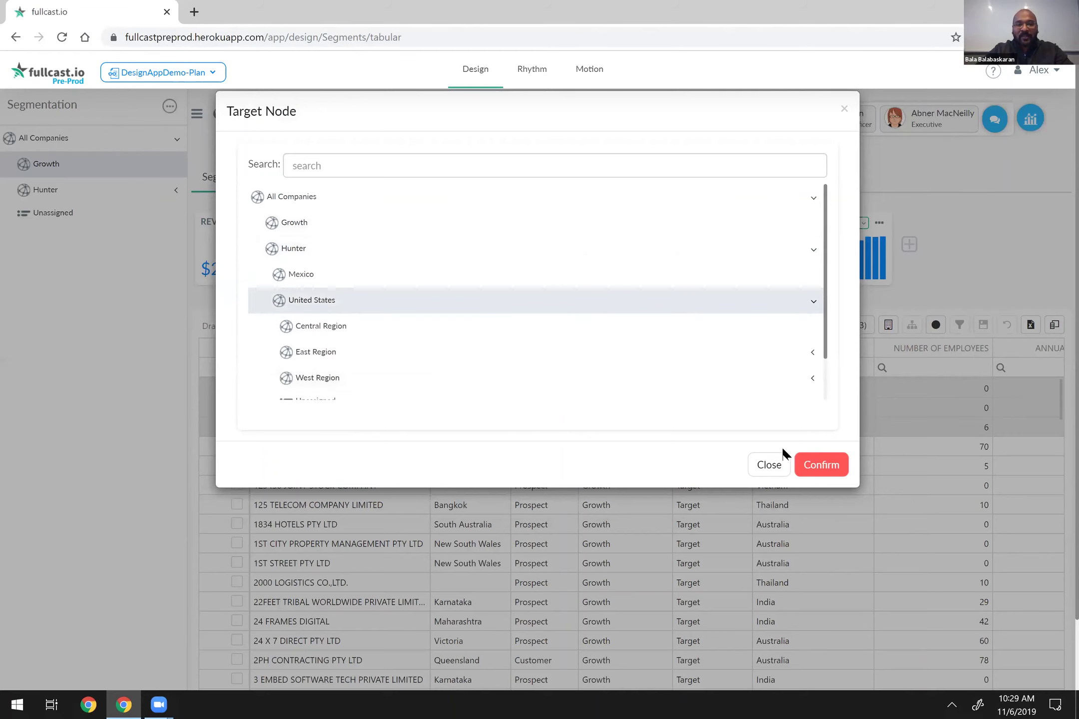
{"action": "left_click", "coordinate": [772, 465]}
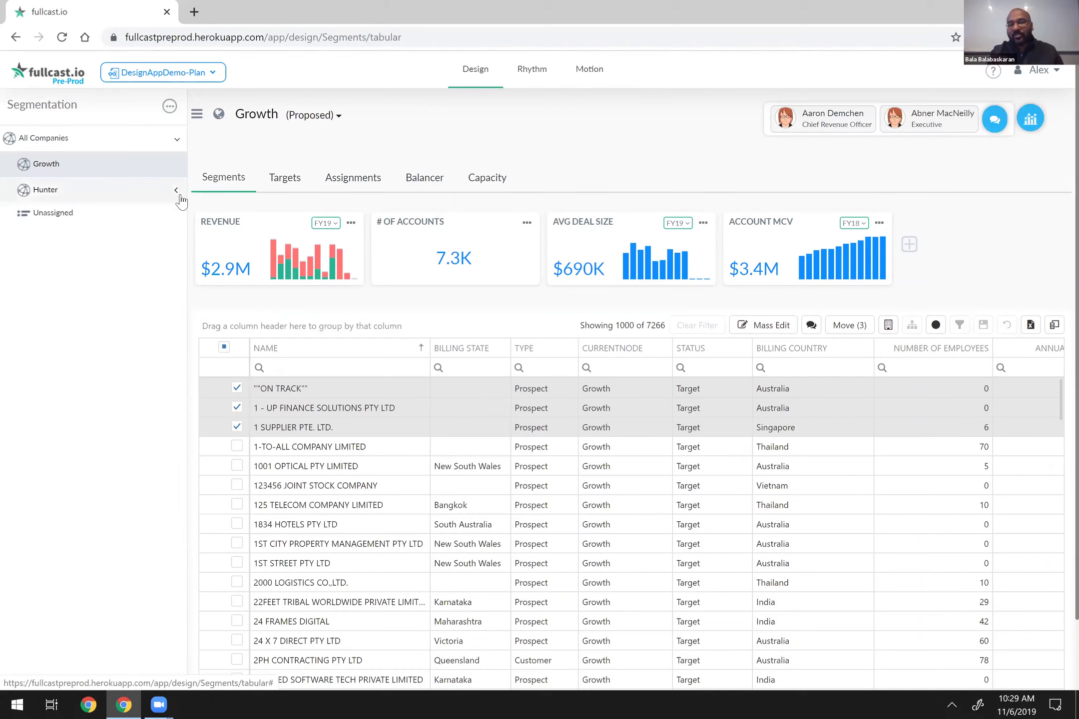
{"action": "left_click", "coordinate": [179, 194]}
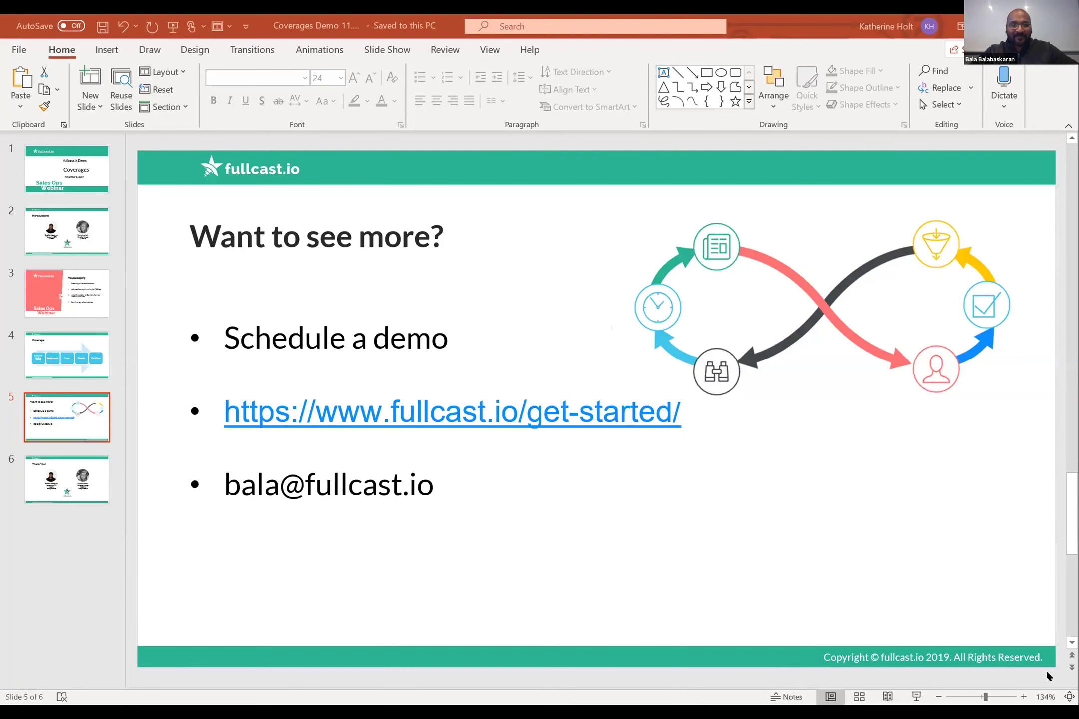
Start the slide show in PowerPoint from the "Want to see more?" slide.
{"action": "left_click", "coordinate": [913, 701]}
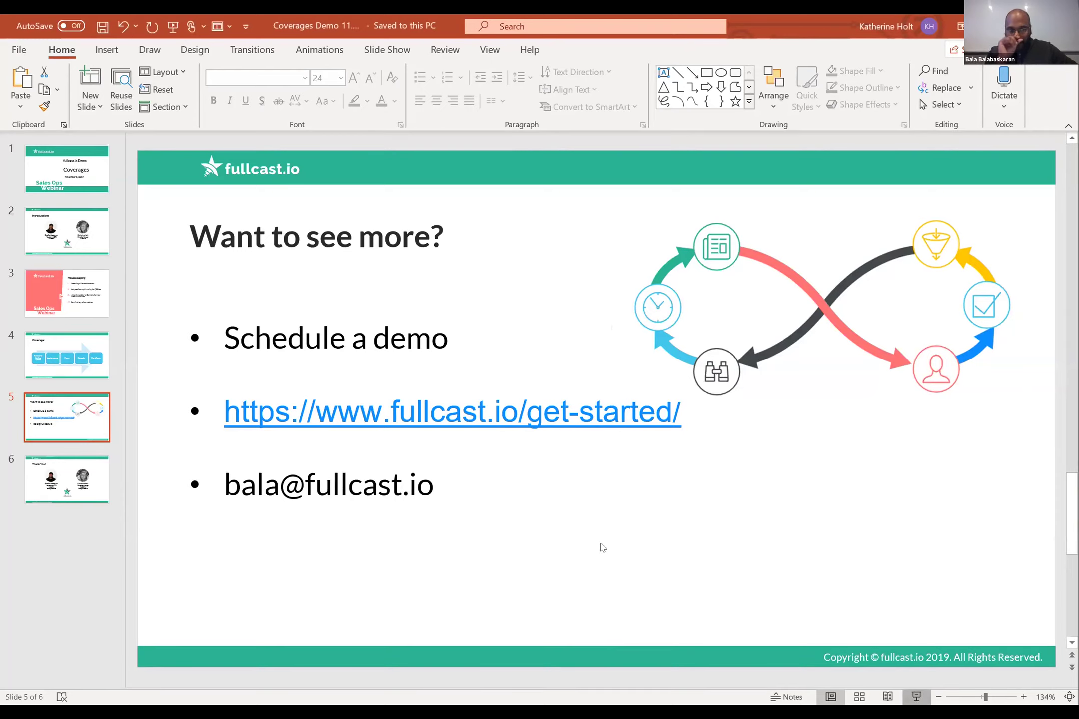